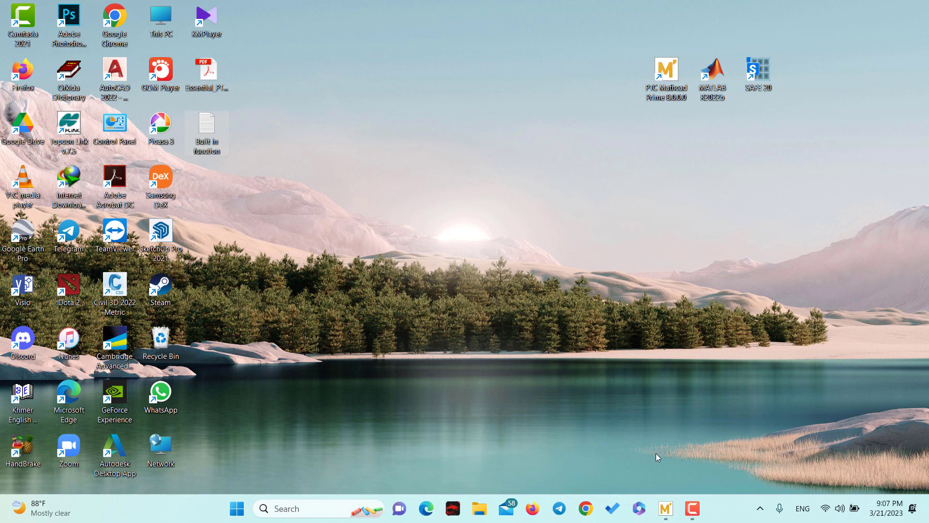
# - Switch to Mathcad Prime, create a new worksheet from a template in My Templates and close the original Untitled worksheet
pyautogui.click(670, 499)
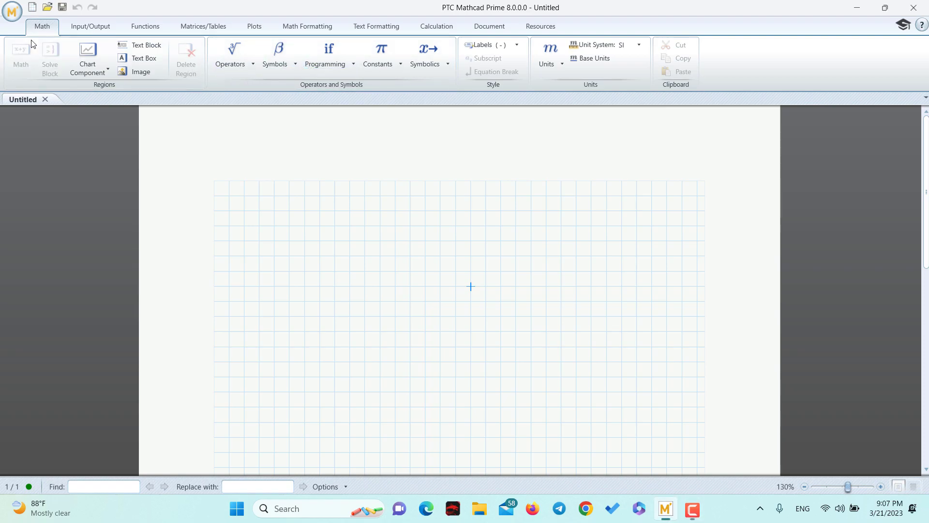
pyautogui.click(12, 11)
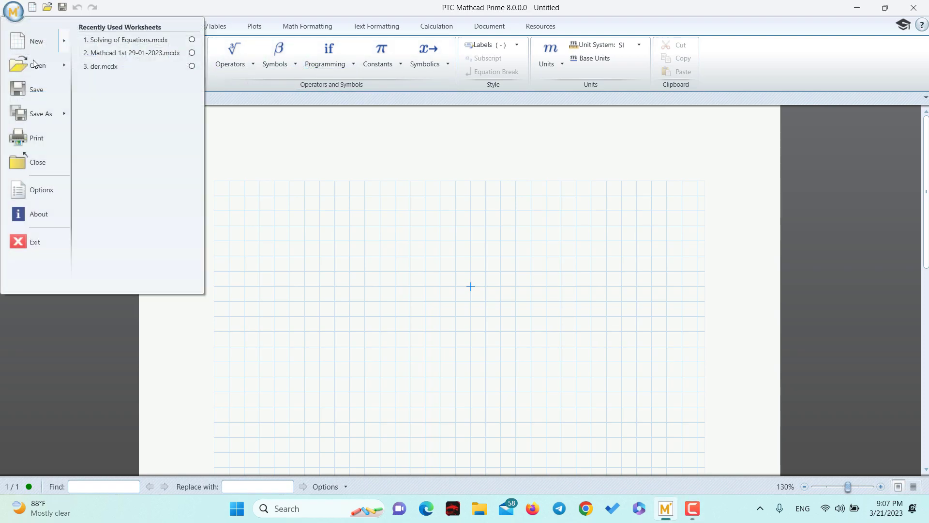
pyautogui.moveTo(65, 48)
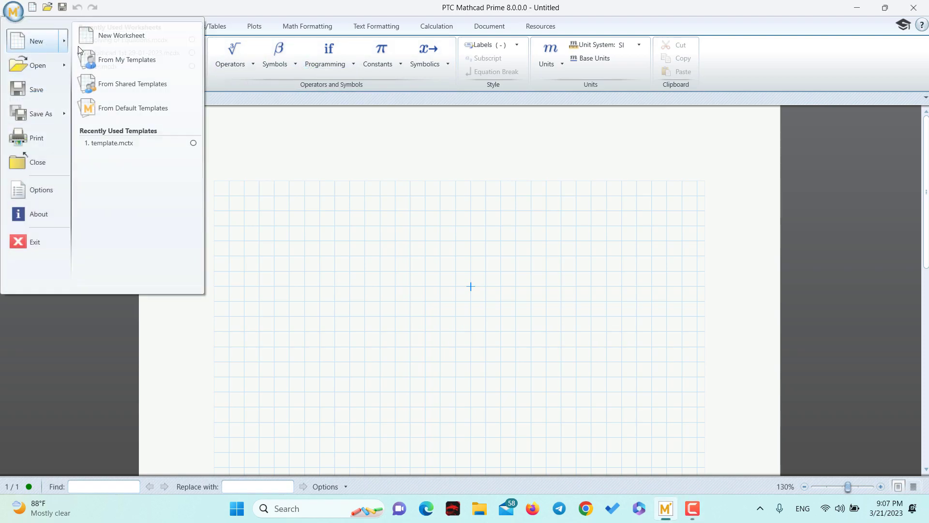
pyautogui.click(121, 60)
pyautogui.click(163, 101)
pyautogui.click(164, 102)
pyautogui.click(363, 270)
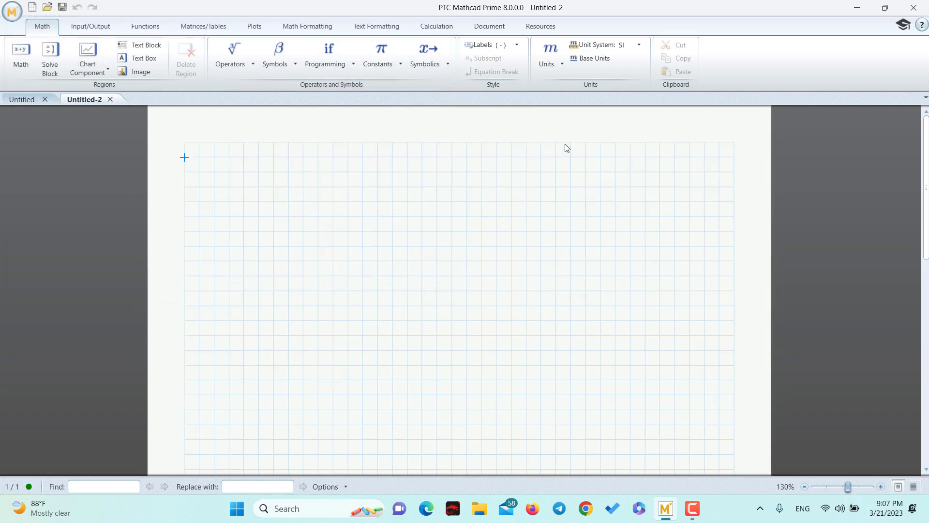
pyautogui.click(241, 125)
pyautogui.click(45, 100)
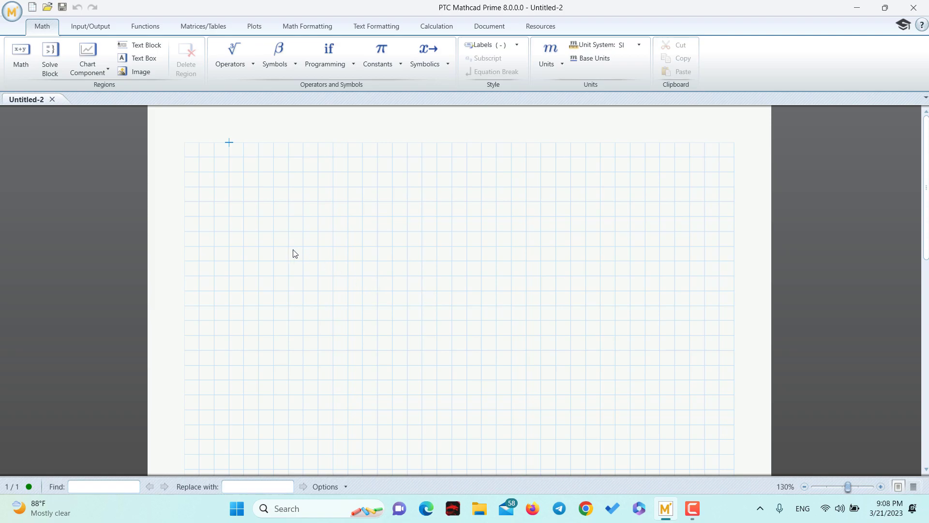
# - Evaluate sin(π) numerically near the upper left of the worksheet grid
pyautogui.click(216, 160)
pyautogui.click(229, 202)
pyautogui.click(230, 189)
pyautogui.write('sin ')
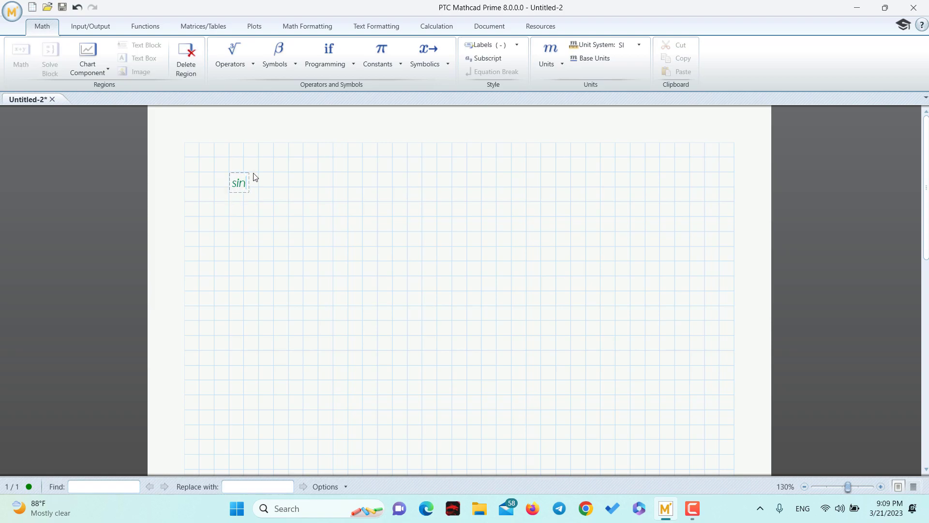
pyautogui.write('(π) = 1.225 · 10⁻¹⁶')
# - Evaluate cos(π) numerically just below the sine expression
pyautogui.click(244, 227)
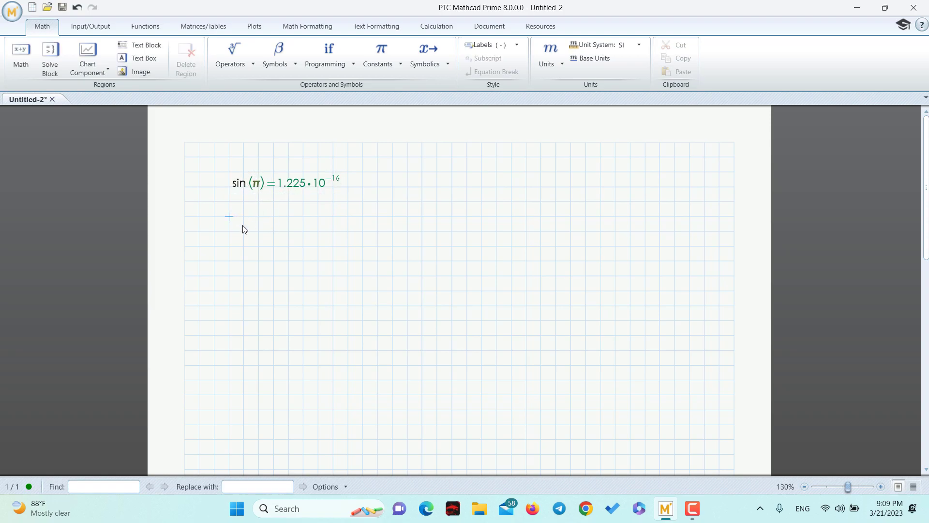
pyautogui.write('cos(')
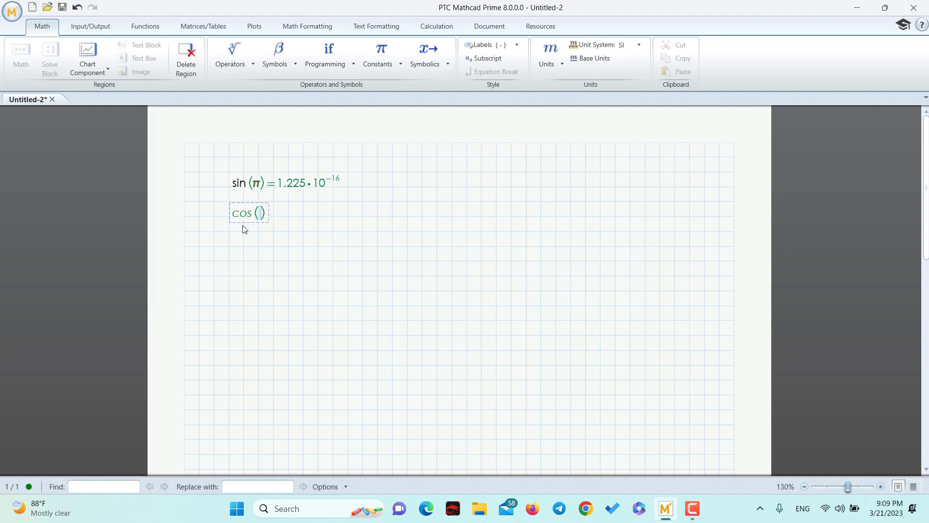
pyautogui.write('p')
pyautogui.hotkey('ctrl', 'g')
pyautogui.write('=-1')
pyautogui.click(244, 280)
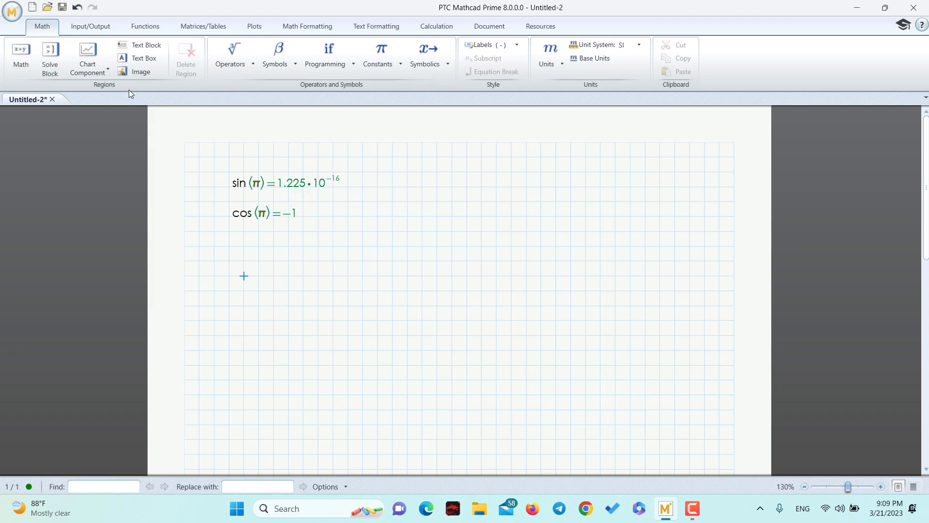
# - Display the full list of built-in functions, expand the Bessel category and look through the remaining categories
pyautogui.click(144, 27)
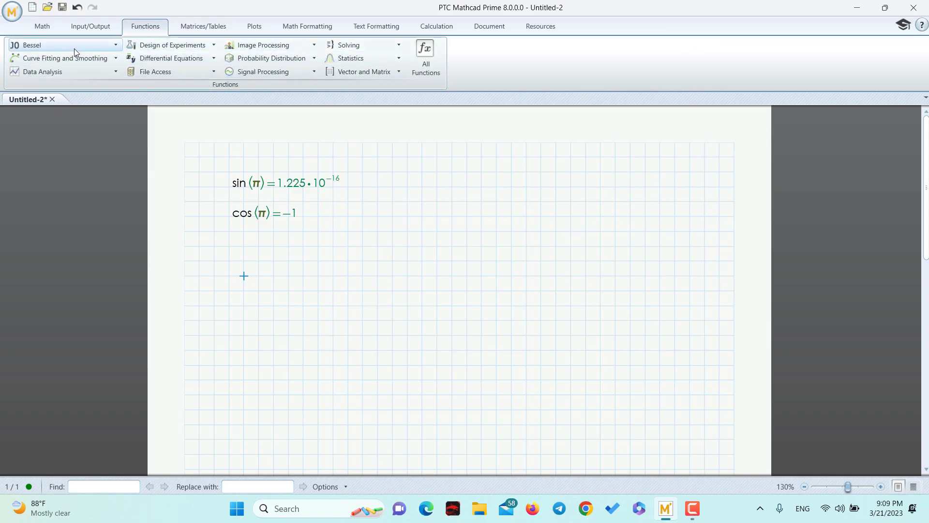
pyautogui.click(418, 73)
pyautogui.scroll(-3, 57, 265)
pyautogui.scroll(5, 65, 269)
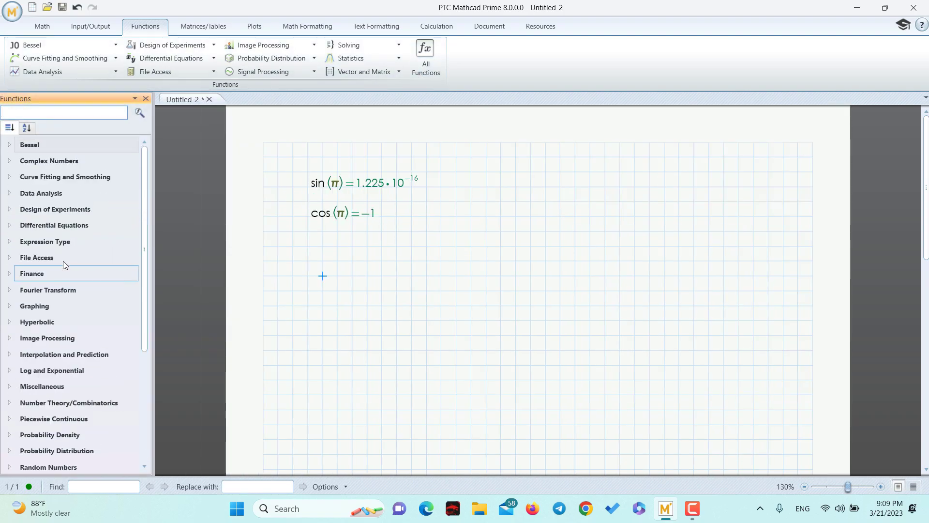
pyautogui.click(8, 144)
pyautogui.scroll(-12, 71, 268)
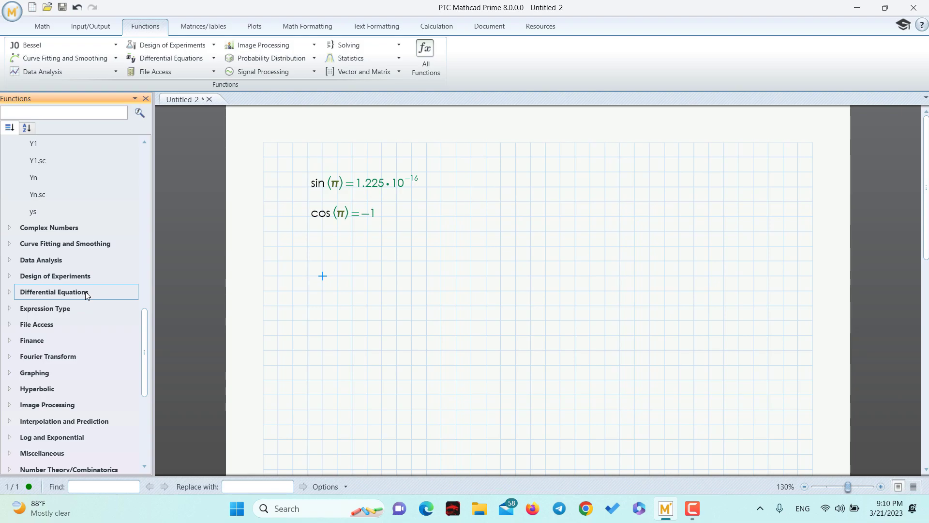
pyautogui.scroll(-4, 99, 414)
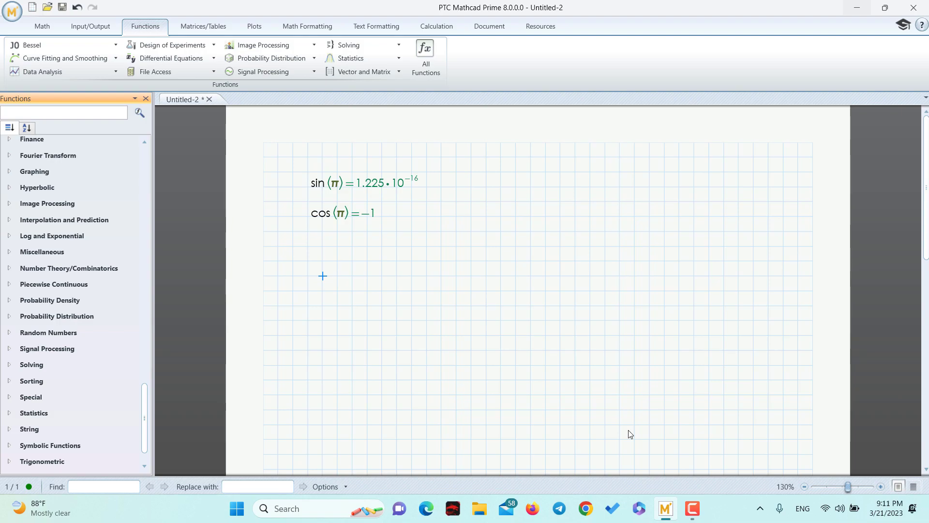
# - Define a user function sqr(x) := x^2 below the cosine expression
pyautogui.click(424, 291)
pyautogui.click(379, 280)
pyautogui.click(360, 282)
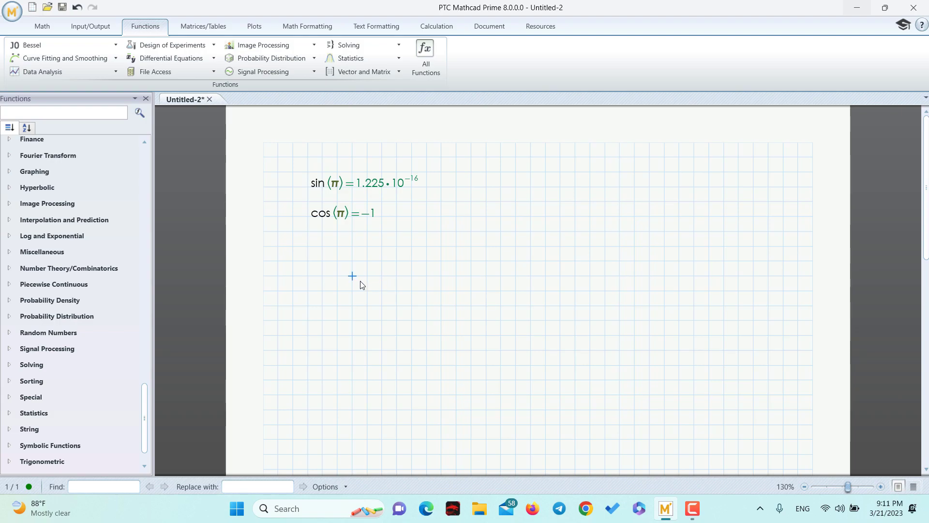
pyautogui.write('sqr (x) :=f')
pyautogui.press('BackSpace')
pyautogui.write('x^2')
pyautogui.press('Return')
# - Evaluate sqr(2) and sqr(3) on separate lines below the sqr function definition
pyautogui.press('Down')
pyautogui.write('sqr(2)=4')
pyautogui.press('Return')
pyautogui.write('sqr(3)')
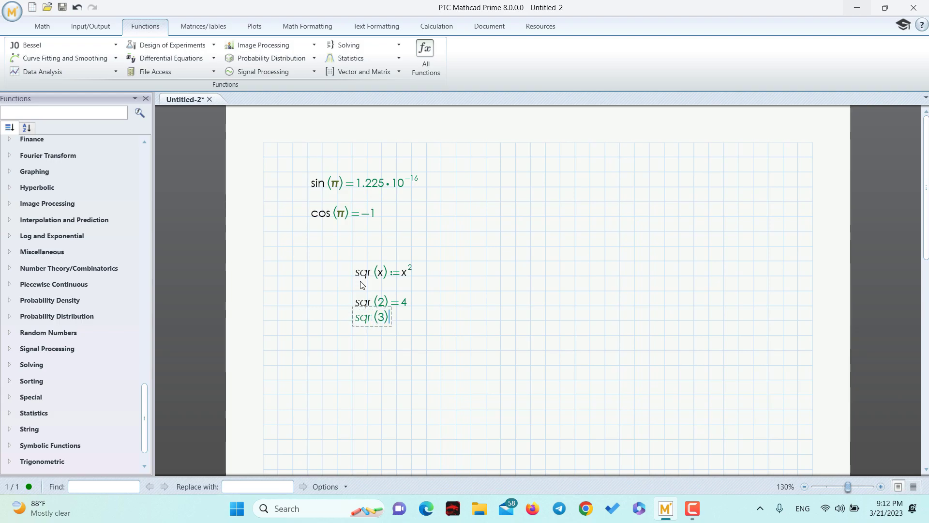
pyautogui.write('=9')
pyautogui.click(352, 380)
pyautogui.click(409, 276)
pyautogui.click(367, 351)
# - Define the variable Dia := 4 m in the blank area to the right of the trigonometric expressions
pyautogui.click(487, 201)
pyautogui.click(531, 202)
pyautogui.write('D:')
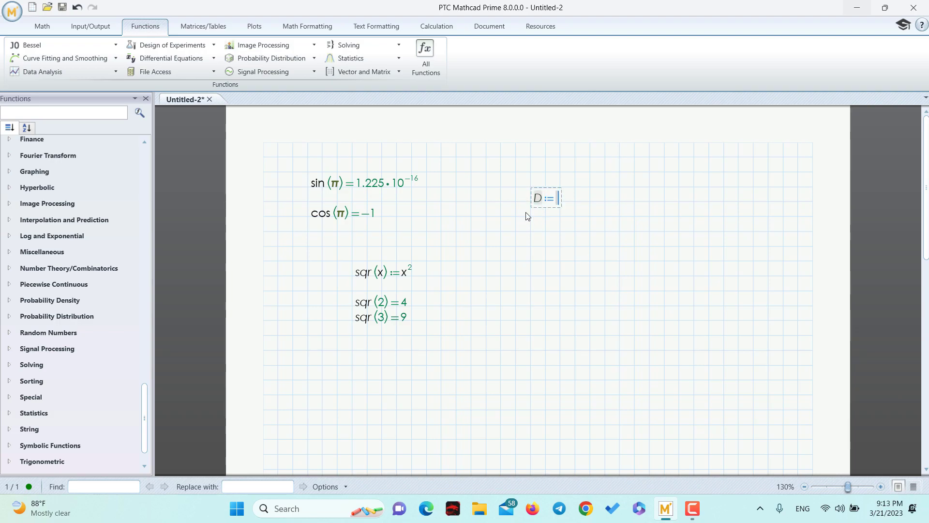
pyautogui.press('Left')
pyautogui.write('ia')
pyautogui.press('Right')
pyautogui.write('4m')
pyautogui.click(528, 216)
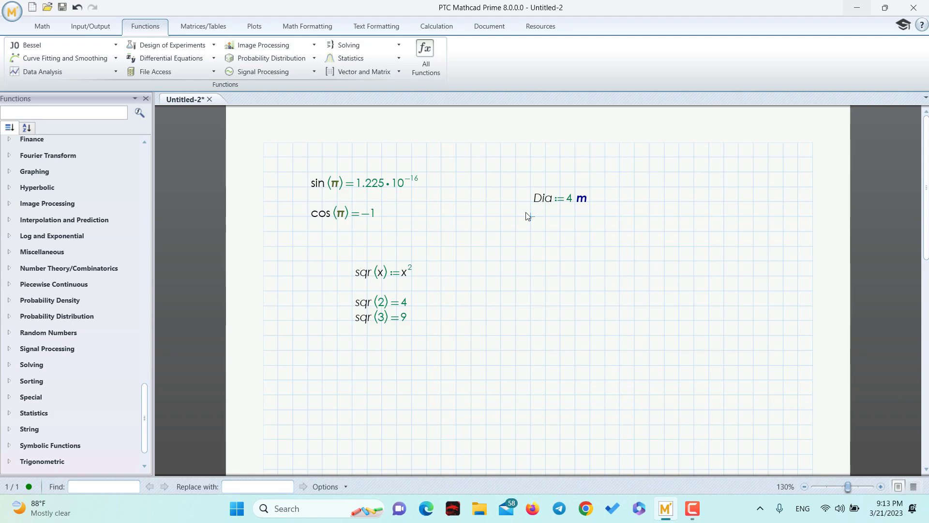
# - Define Area := π·Dia^2/4 below the diameter and evaluate it in the same expression
pyautogui.press('Return')
pyautogui.write('Area:=')
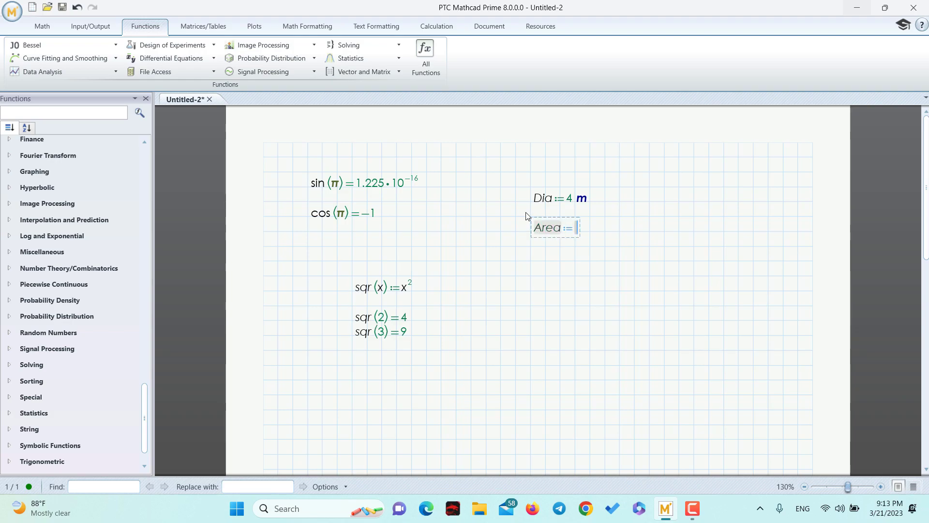
pyautogui.write('p')
pyautogui.hotkey('ctrl', 'g')
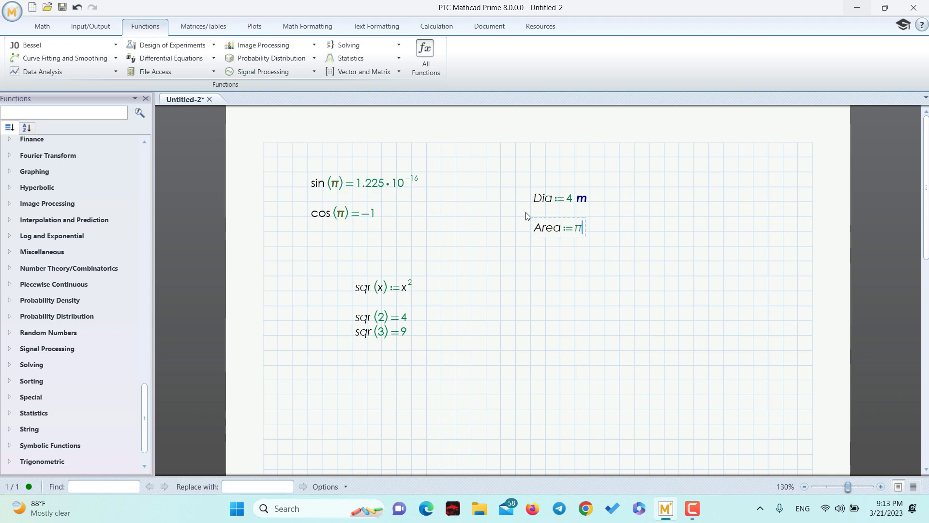
pyautogui.write('*')
pyautogui.write('Dia')
pyautogui.write('^2')
pyautogui.press('space')
pyautogui.write('/4 =')
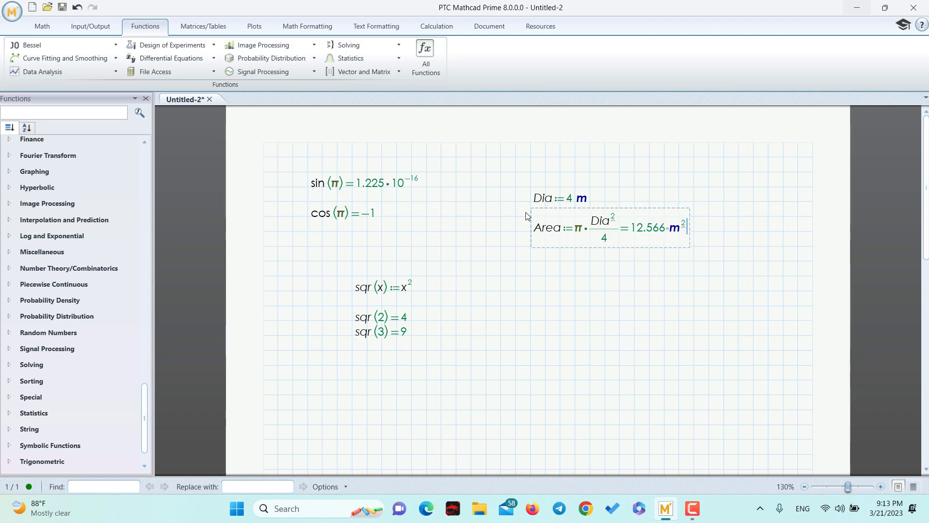
# - Change the value of Dia to 1 m and recalculate the Area expression
pyautogui.click(589, 306)
pyautogui.click(566, 201)
pyautogui.press('BackSpace')
pyautogui.write('1')
pyautogui.click(575, 290)
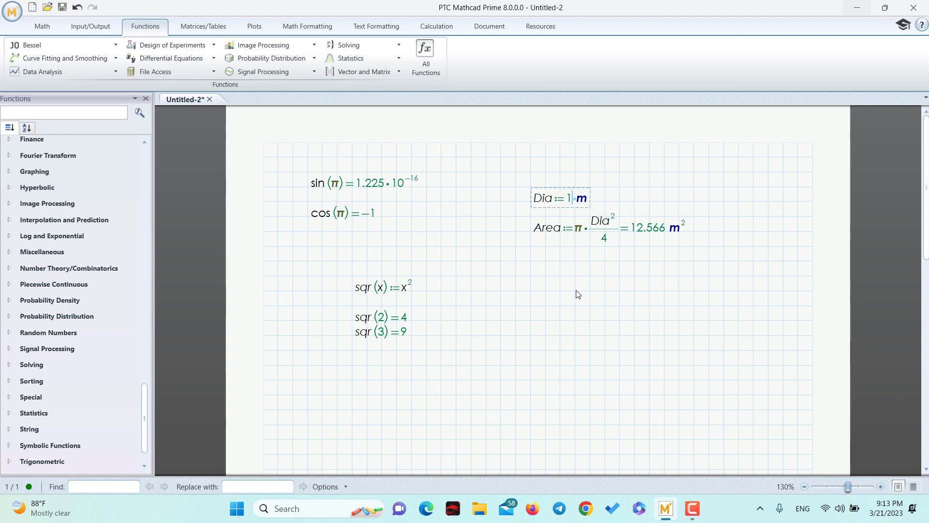
pyautogui.click(632, 229)
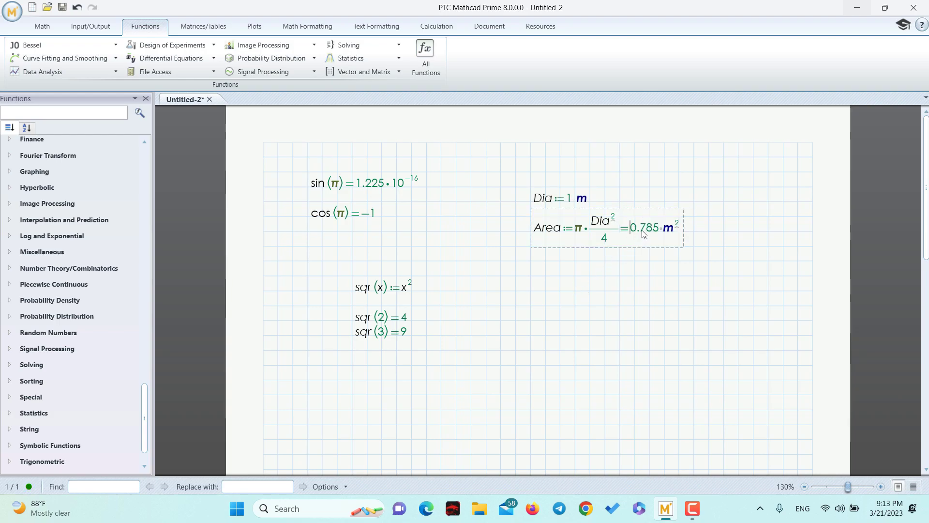
pyautogui.click(644, 305)
# - Delete the sqr function definition together with its two evaluations
pyautogui.click(603, 296)
pyautogui.click(538, 289)
pyautogui.moveTo(468, 286); pyautogui.dragTo(380, 394)
pyautogui.press('Delete')
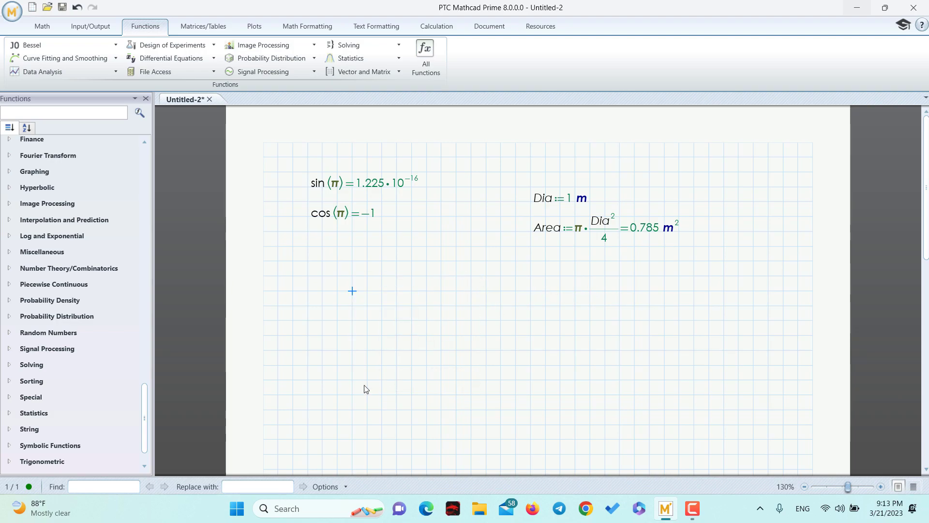
# - Define a user function CircleArea(d) := π·d^2/4 below the Area expression
pyautogui.click(421, 313)
pyautogui.click(429, 281)
pyautogui.write('CircleArea (')
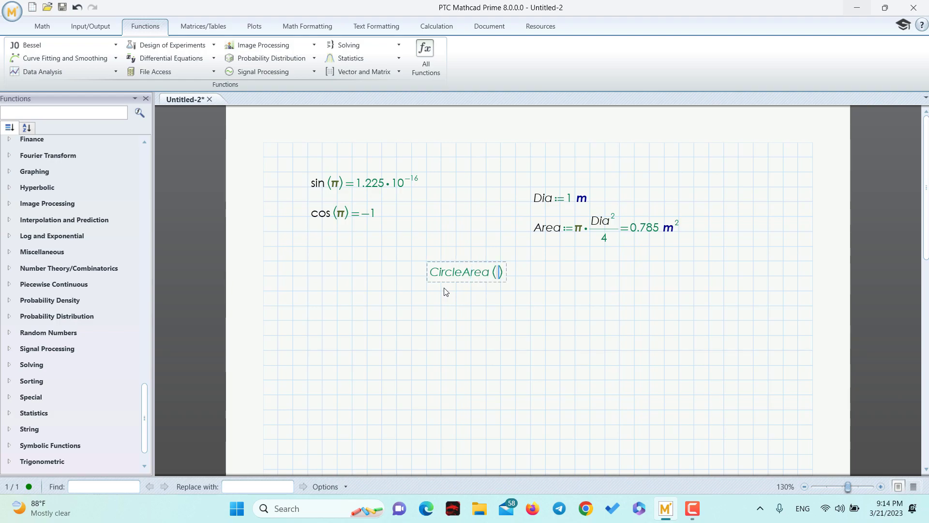
pyautogui.write('d) :=')
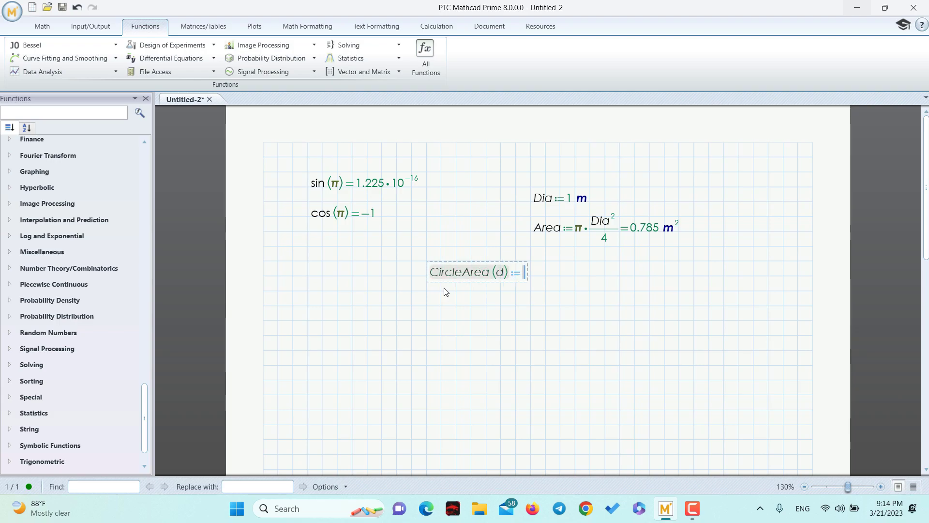
pyautogui.write('p')
pyautogui.hotkey('ctrl', 'g')
pyautogui.write('*d')
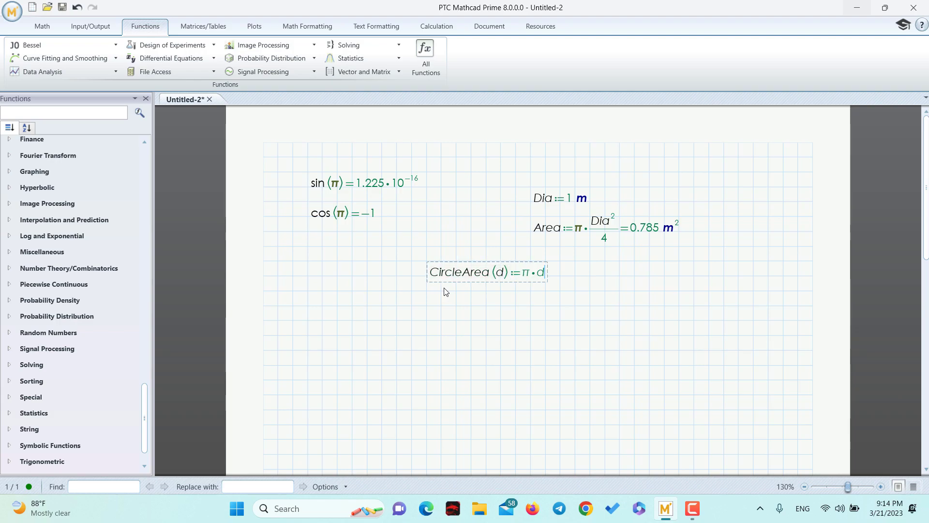
pyautogui.write('^2')
pyautogui.press('space')
pyautogui.write('/4')
# - Evaluate CircleArea(1) below the function definition
pyautogui.press('Return')
pyautogui.write('CircleArea')
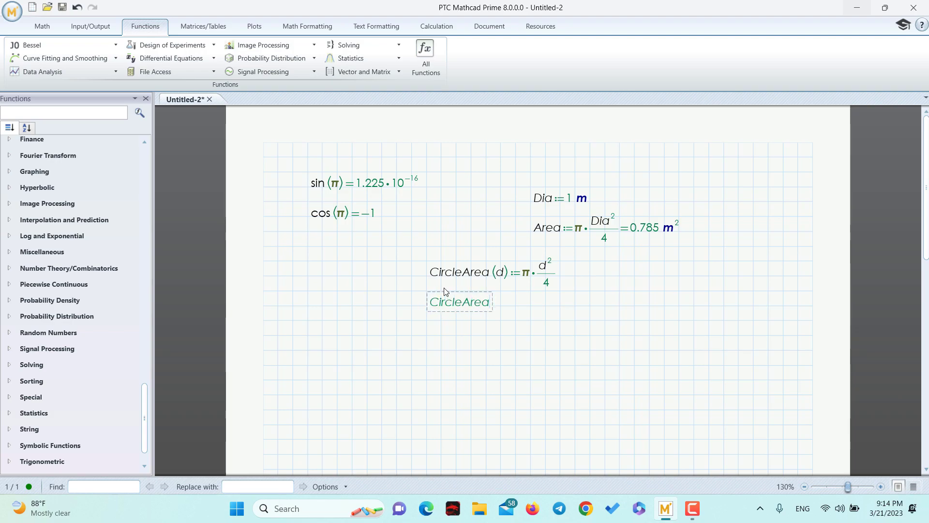
pyautogui.write(' (1) =0.785')
pyautogui.click(649, 335)
# - Compare the Area formula and its result with the CircleArea(1) evaluation
pyautogui.moveTo(694, 220); pyautogui.dragTo(653, 253)
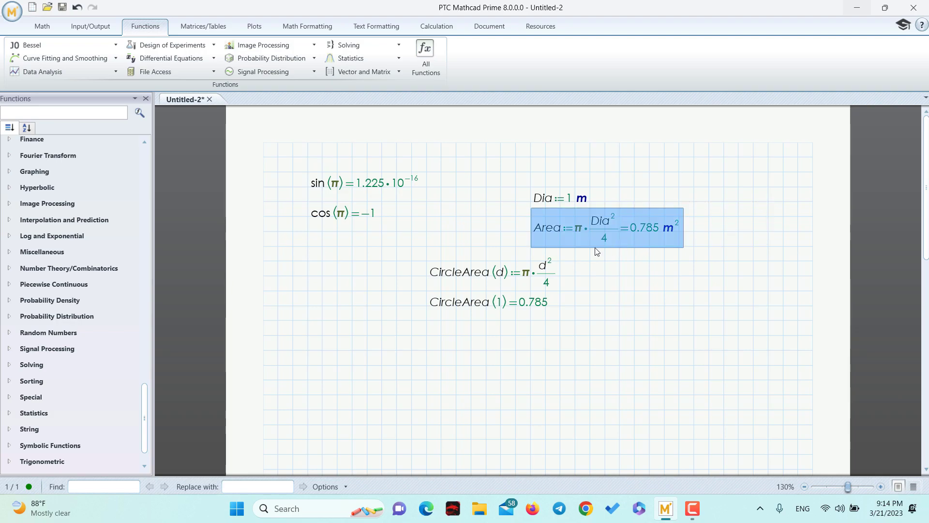
pyautogui.click(571, 255)
pyautogui.click(605, 229)
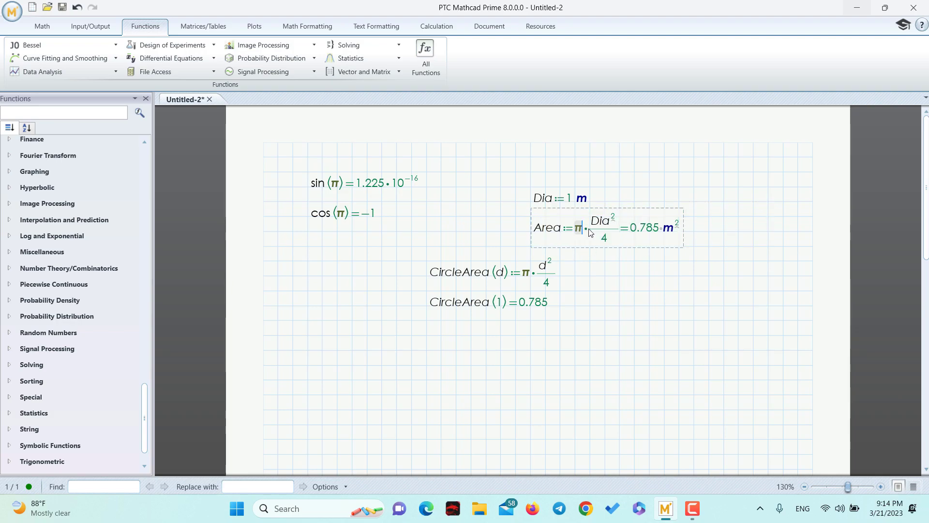
pyautogui.click(591, 306)
pyautogui.click(477, 304)
pyautogui.click(484, 324)
pyautogui.click(435, 305)
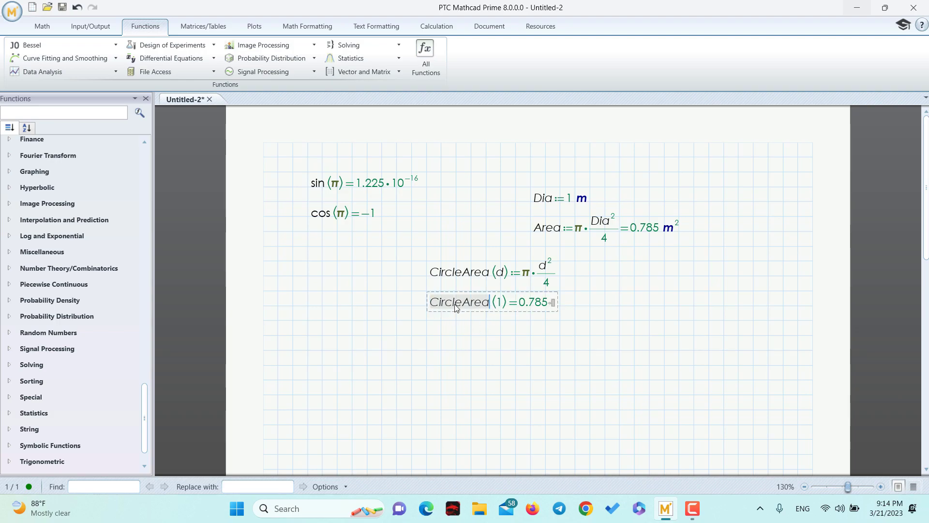
pyautogui.click(499, 321)
pyautogui.click(549, 304)
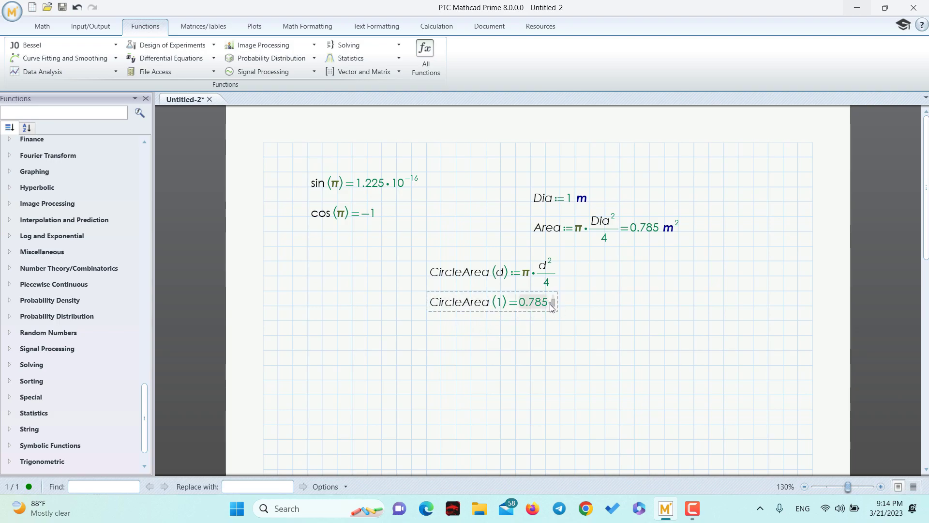
pyautogui.click(454, 334)
pyautogui.click(428, 324)
pyautogui.click(557, 302)
pyautogui.click(633, 309)
# - Duplicate the CircleArea(1) evaluation below itself and change the copy's argument to 2
pyautogui.moveTo(596, 305); pyautogui.dragTo(518, 323)
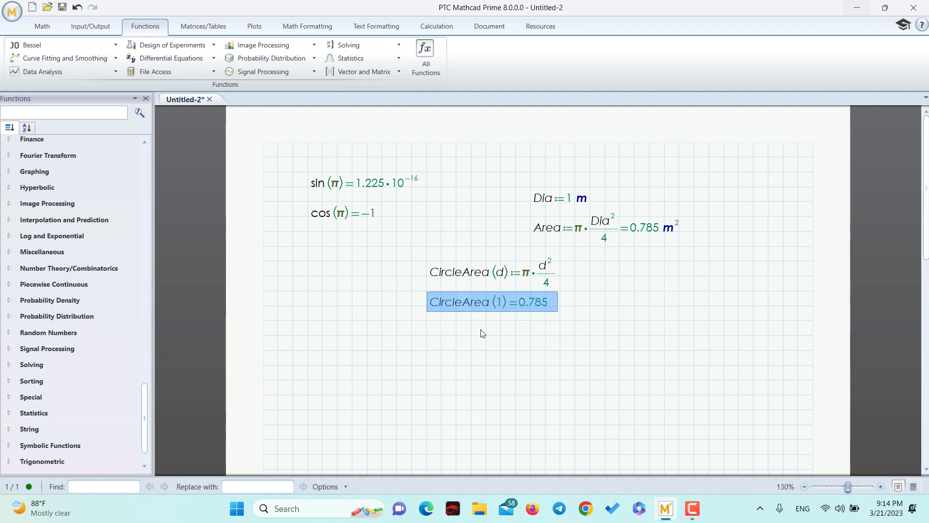
pyautogui.click(435, 333)
pyautogui.hotkey('ctrl', 'v')
pyautogui.click(499, 332)
pyautogui.press('BackSpace')
pyautogui.write('2')
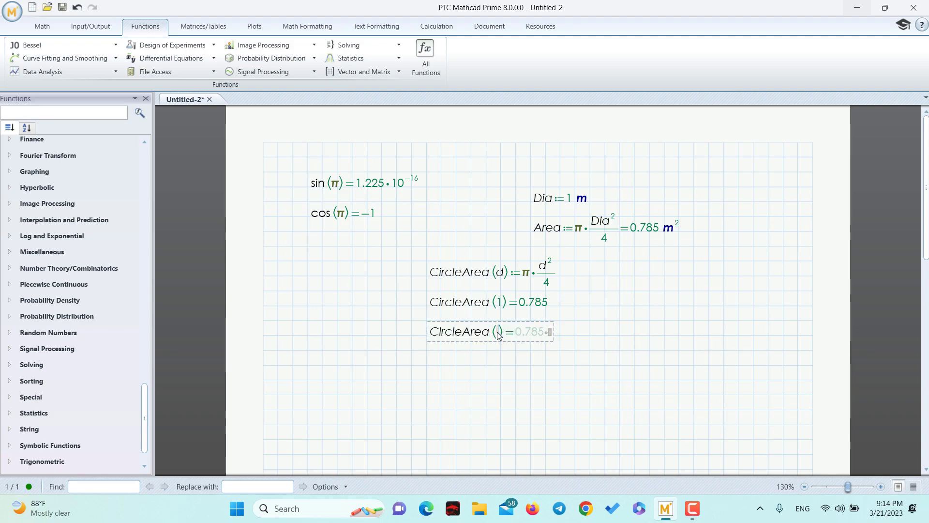
pyautogui.press('Return')
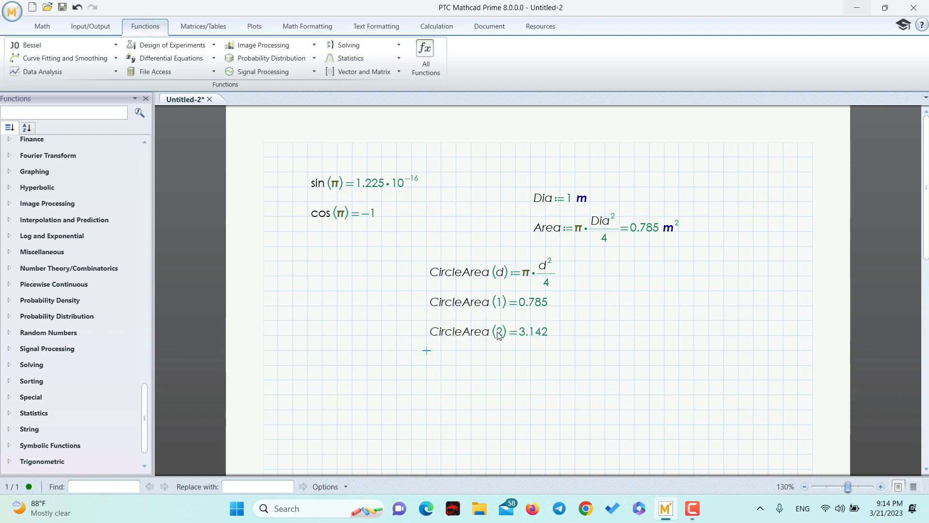
pyautogui.click(531, 350)
pyautogui.click(545, 380)
pyautogui.click(501, 278)
pyautogui.moveTo(504, 276); pyautogui.dragTo(498, 274)
pyautogui.click(504, 312)
pyautogui.click(487, 379)
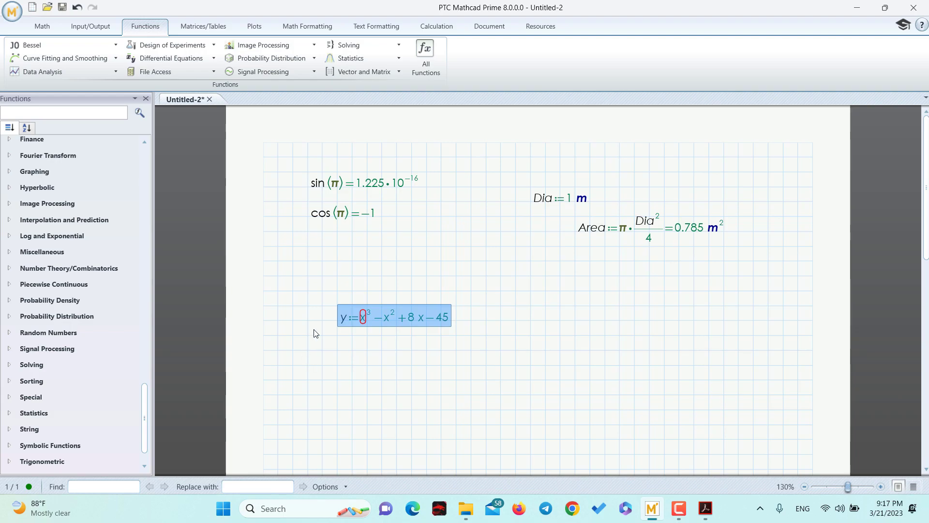
# - Define x := 2 above the y polynomial expression and evaluate y
pyautogui.click(352, 290)
pyautogui.write('x')
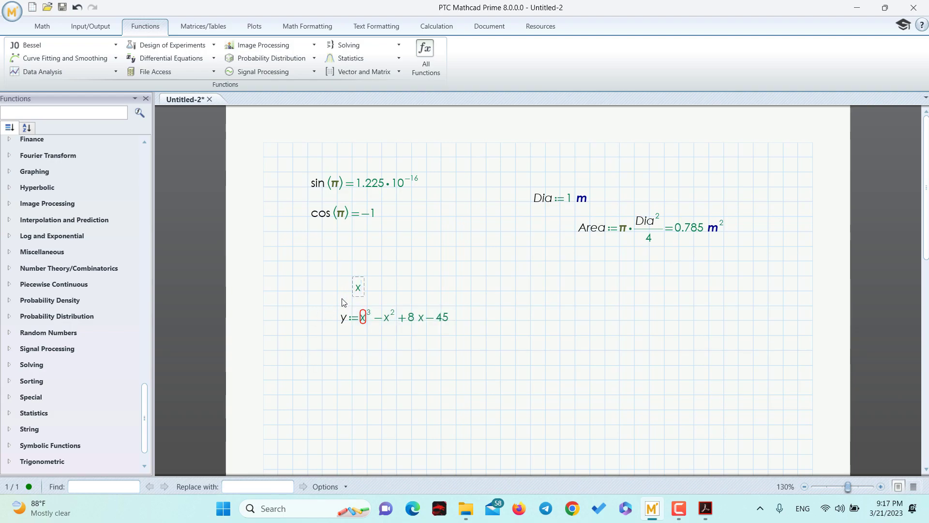
pyautogui.write('=2')
pyautogui.press('BackSpace')
pyautogui.press('BackSpace')
pyautogui.press('BackSpace')
pyautogui.write(':2')
pyautogui.click(342, 303)
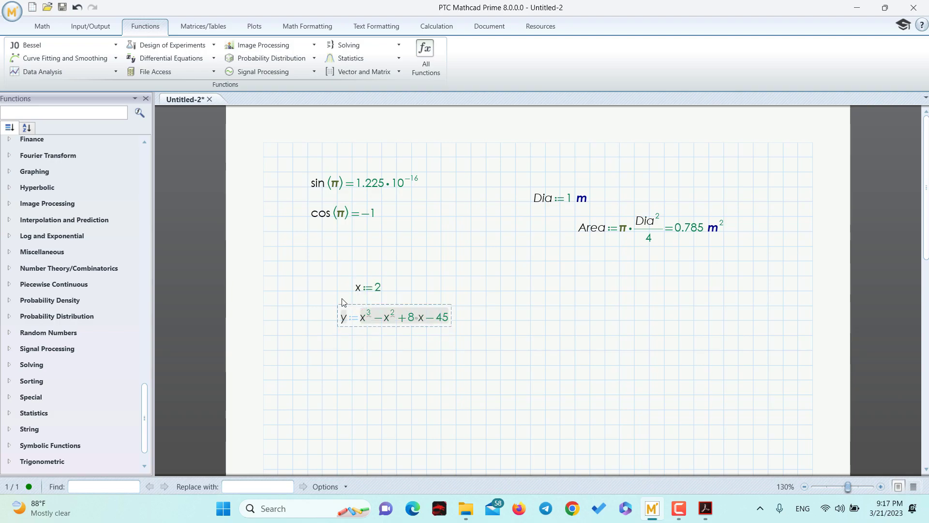
pyautogui.click(450, 319)
pyautogui.write('=−25')
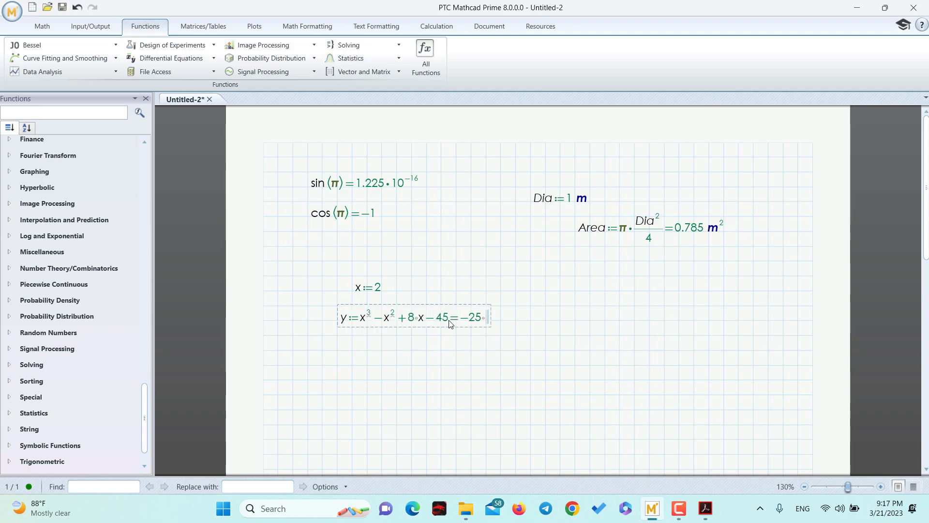
# - Define x := 4 below the evaluated y expression and place a copy of the y expression beneath it
pyautogui.click(462, 346)
pyautogui.click(352, 380)
pyautogui.write('x:=4')
pyautogui.press('Return')
pyautogui.click(358, 380)
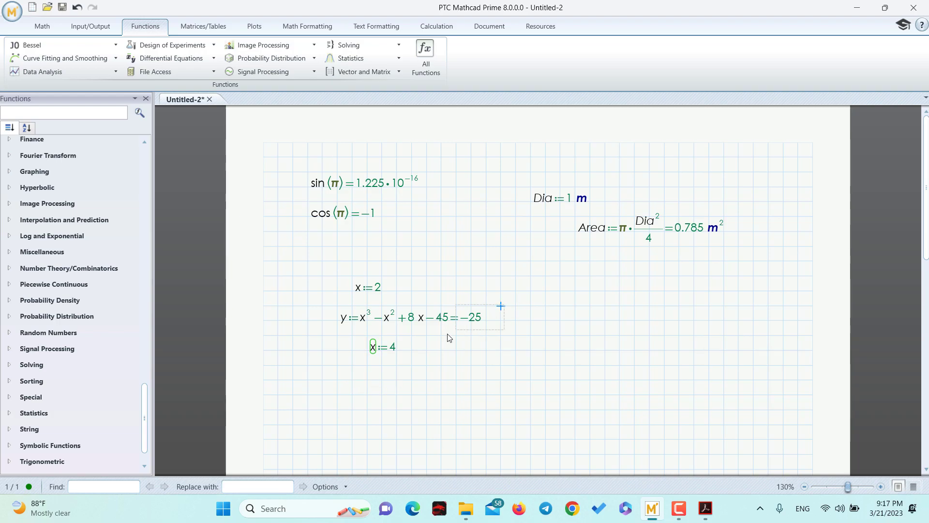
pyautogui.moveTo(501, 307); pyautogui.dragTo(450, 336)
pyautogui.click(339, 386)
pyautogui.hotkey('ctrl', 'v')
pyautogui.click(502, 372)
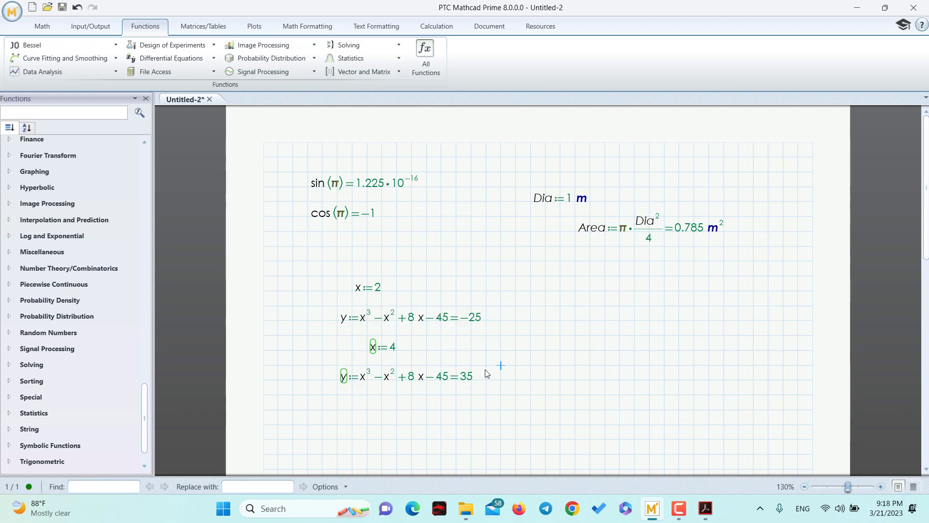
# - Define y(x) := x^3 − x^2 + 8x − 45 using the copied polynomial, and let it replace the separate x and y variable expressions
pyautogui.scroll(-5, 509, 388)
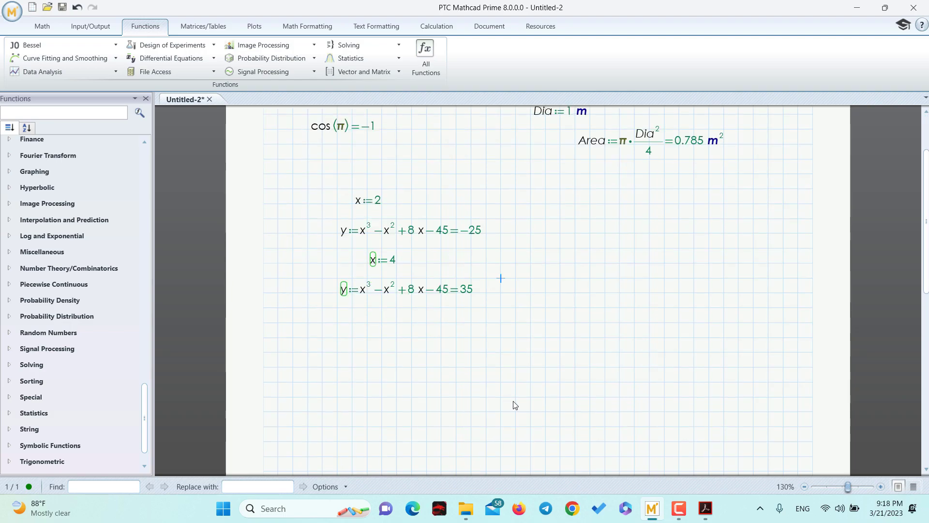
pyautogui.scroll(2, 515, 405)
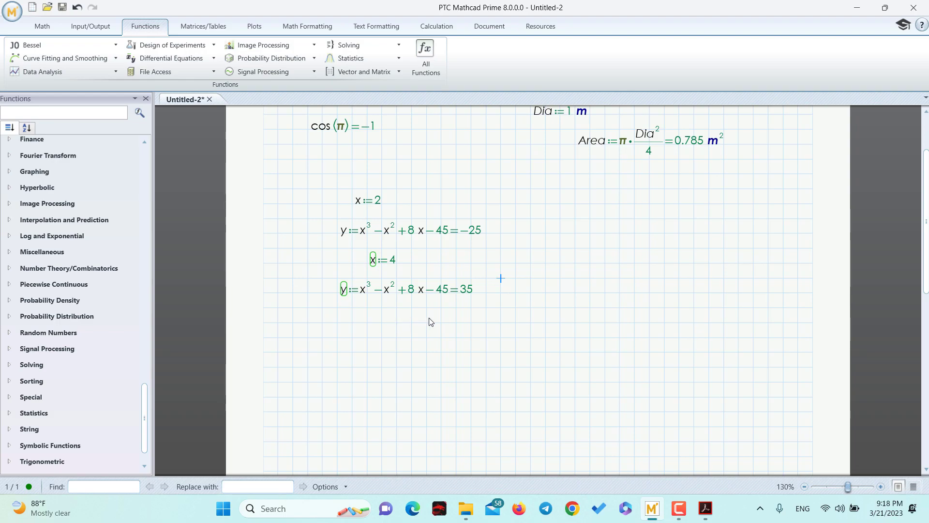
pyautogui.scroll(3, 440, 357)
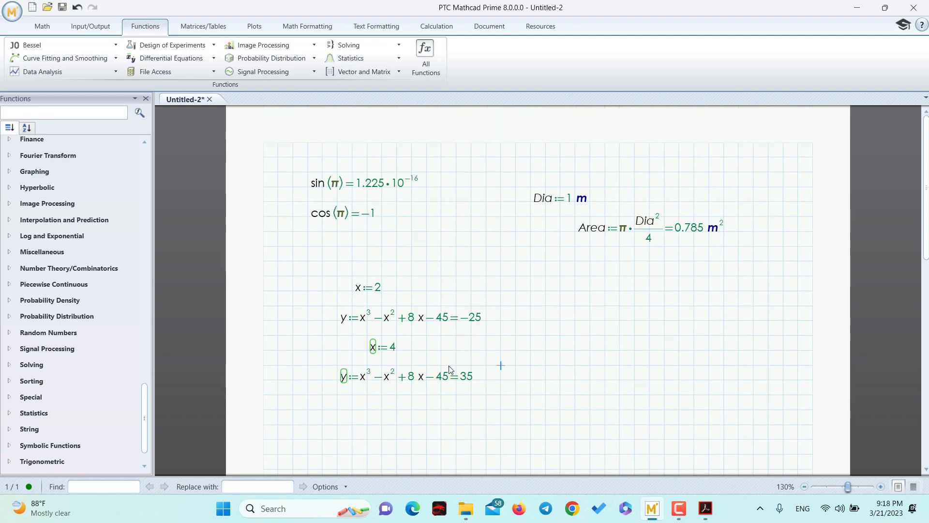
pyautogui.scroll(-1, 448, 369)
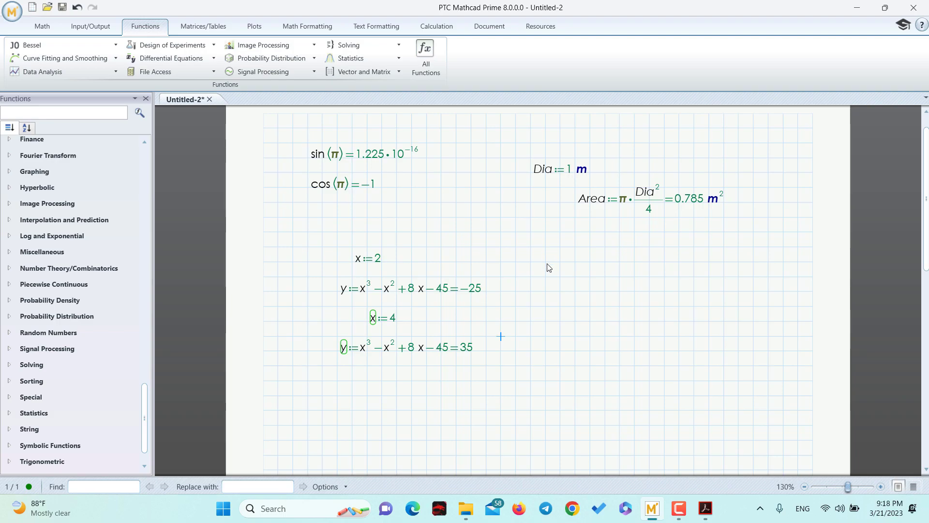
pyautogui.scroll(1, 535, 311)
pyautogui.scroll(-3, 544, 356)
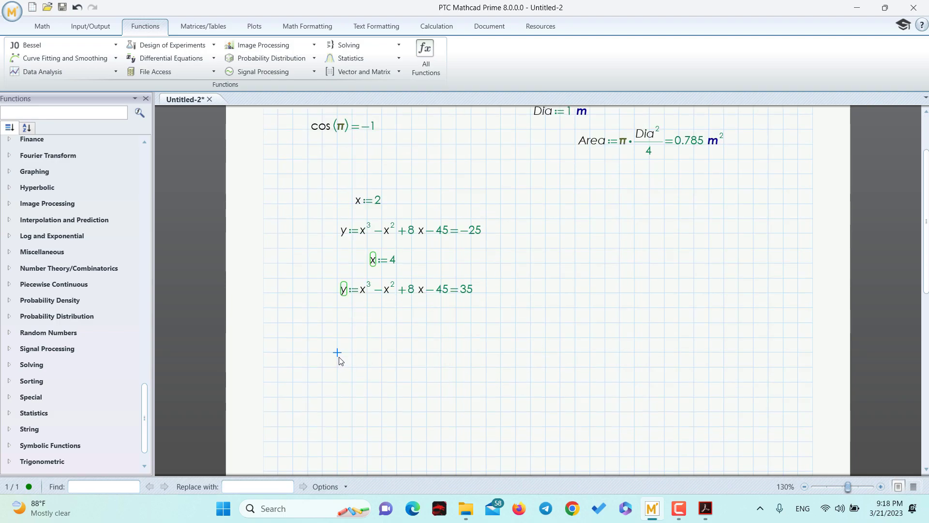
pyautogui.write('y(x):=')
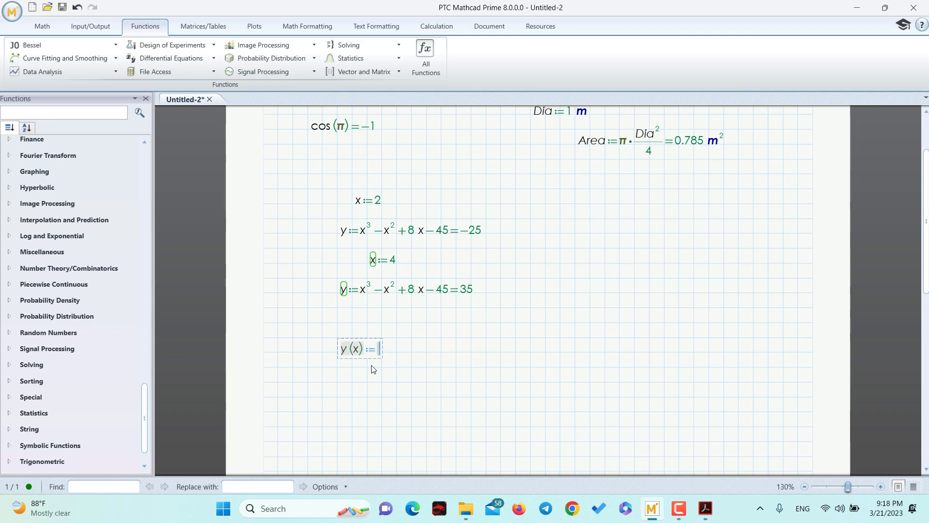
pyautogui.click(366, 294)
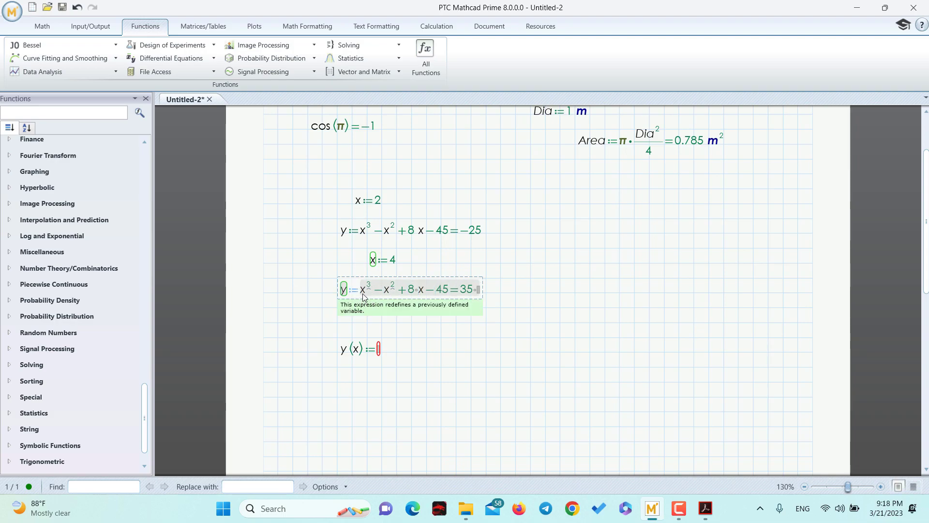
pyautogui.click(443, 292)
pyautogui.hotkey('ctrl', 'c')
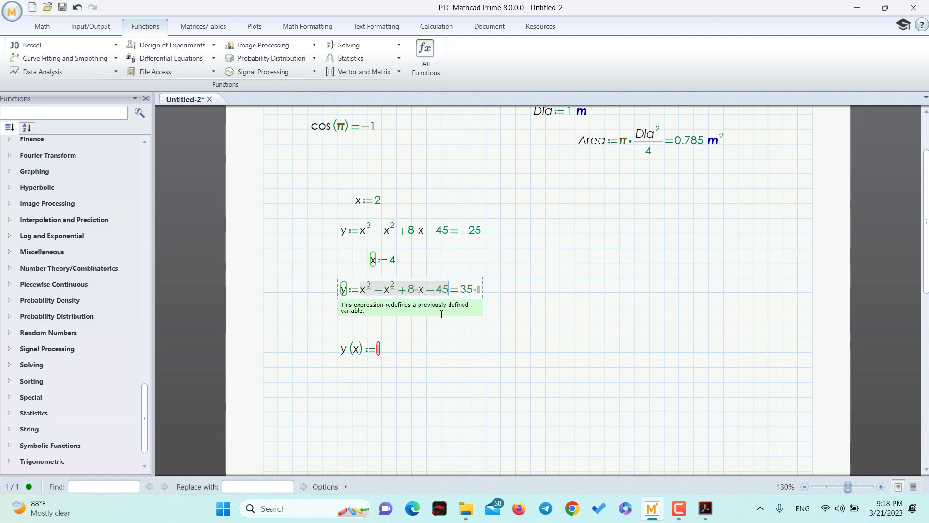
pyautogui.click(379, 349)
pyautogui.hotkey('ctrl', 'v')
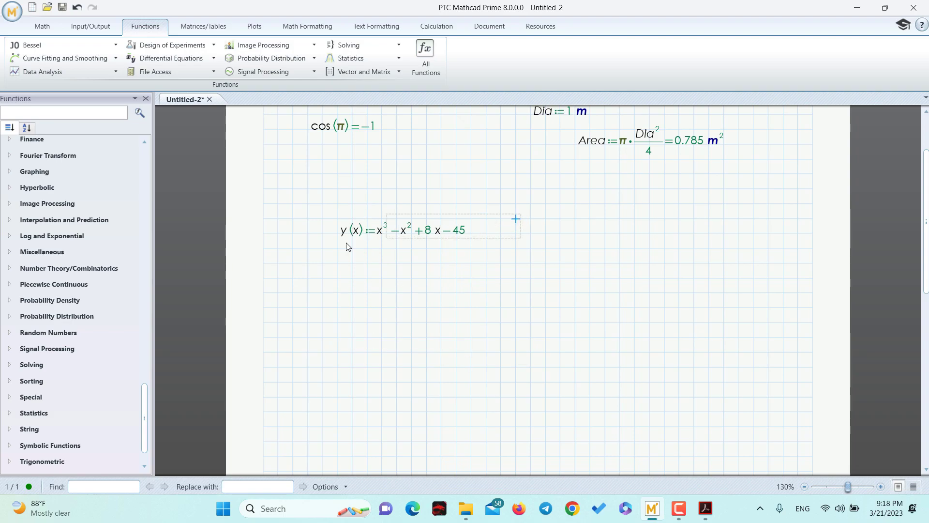
# - Evaluate y(10), y(3) and y(4) on separate lines below the y(x) definition
pyautogui.click(363, 241)
pyautogui.click(382, 279)
pyautogui.click(343, 271)
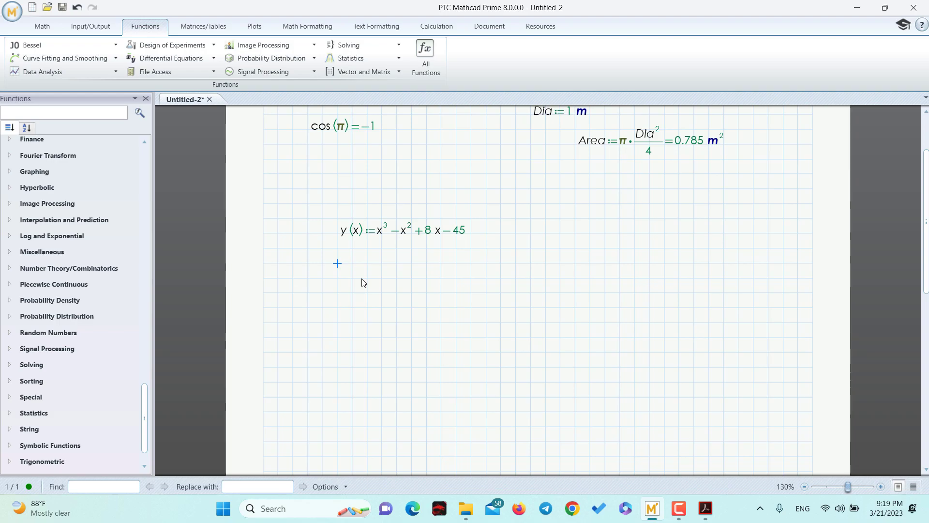
pyautogui.write('y(10)=935')
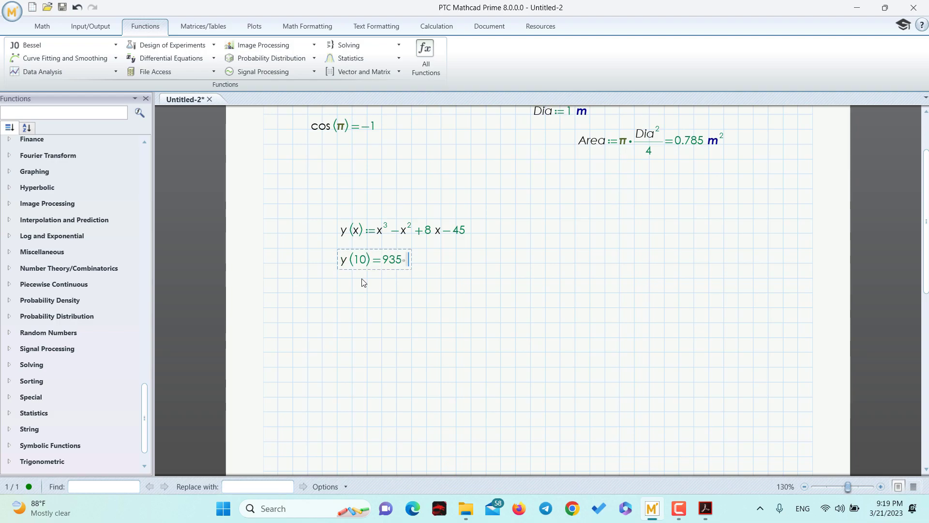
pyautogui.press('Return')
pyautogui.write('y(3)=-3')
pyautogui.press('Return')
pyautogui.write('y(4)=')
pyautogui.press('Return')
# - Examine the y(x) definition and its evaluations alongside the Dia and Area expressions and the sin(π) evaluation
pyautogui.scroll(2, 415, 281)
pyautogui.moveTo(505, 260); pyautogui.dragTo(365, 371)
pyautogui.moveTo(712, 241); pyautogui.dragTo(563, 157)
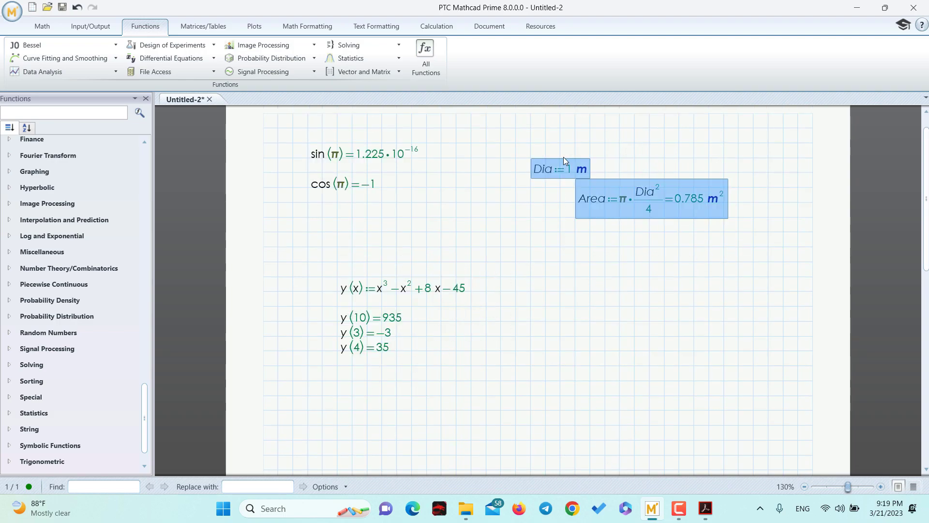
pyautogui.click(535, 260)
pyautogui.moveTo(340, 292); pyautogui.dragTo(481, 290)
pyautogui.click(530, 296)
pyautogui.click(355, 158)
pyautogui.moveTo(355, 158); pyautogui.dragTo(383, 159)
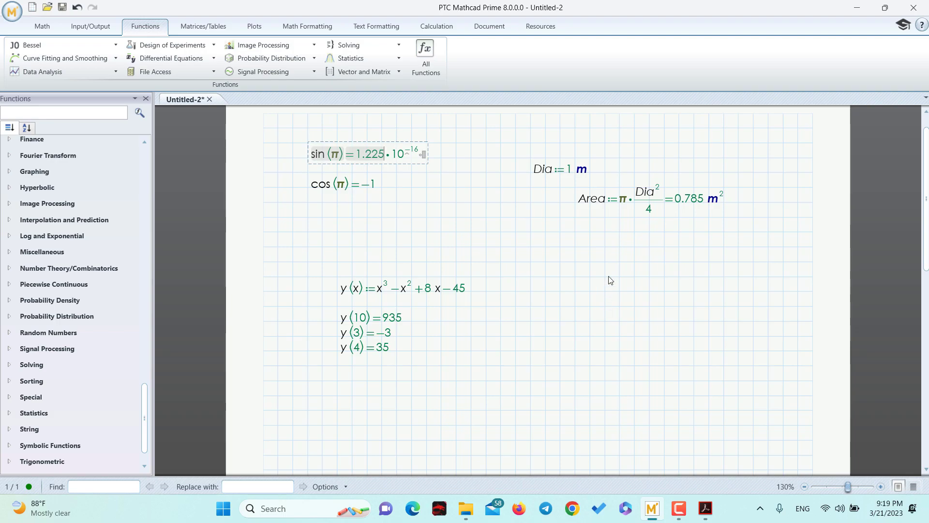
# - Move the three y evaluations up directly beneath the y(x) definition
pyautogui.scroll(-4, 530, 305)
pyautogui.moveTo(314, 162); pyautogui.dragTo(384, 179)
pyautogui.click(409, 267)
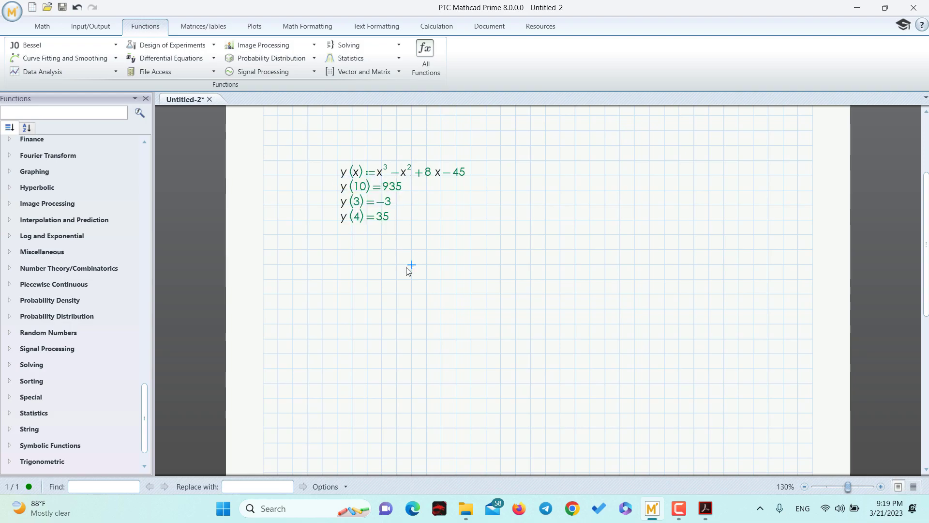
# - Define a two-argument function RecArea(b,h) := b·h below the y evaluations
pyautogui.click(359, 175)
pyautogui.click(334, 275)
pyautogui.click(322, 262)
pyautogui.click(314, 252)
pyautogui.write('ReaA')
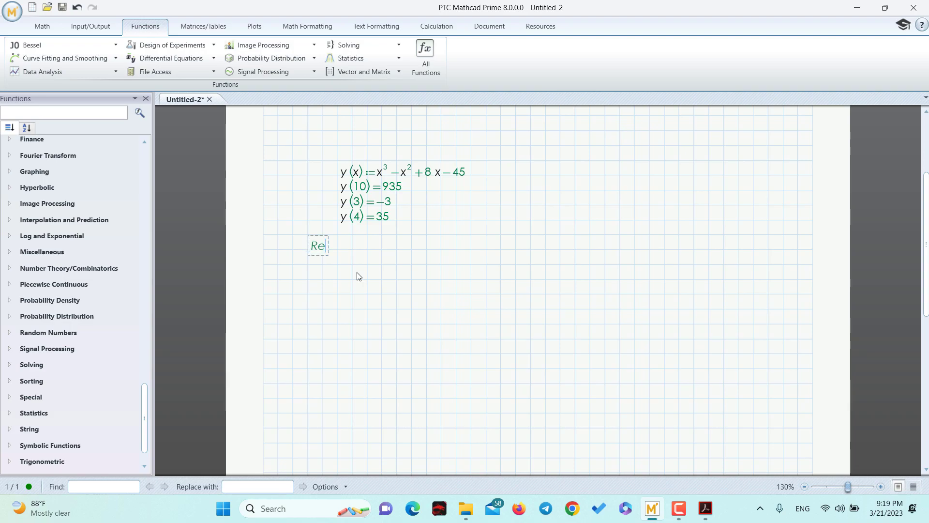
pyautogui.press('BackSpace')
pyautogui.press('BackSpace')
pyautogui.write('cArea :=')
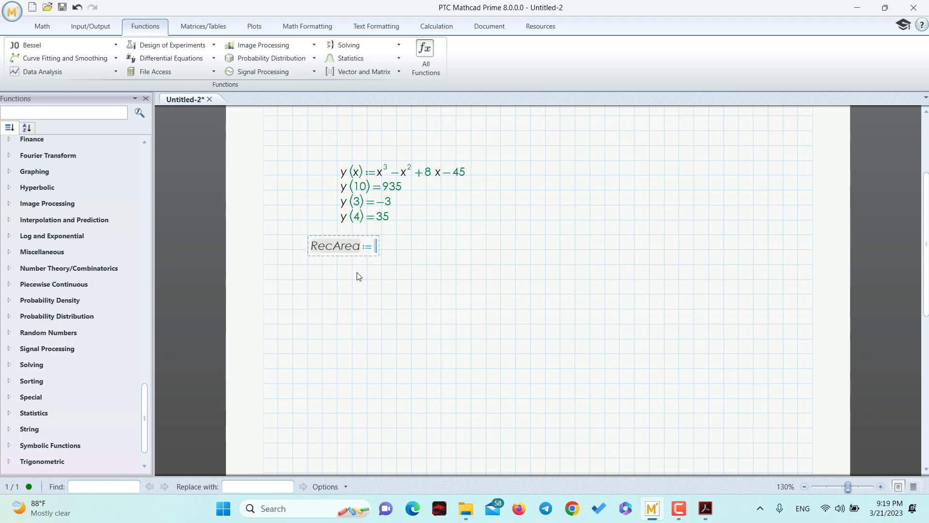
pyautogui.press('BackSpace')
pyautogui.write('(b,h')
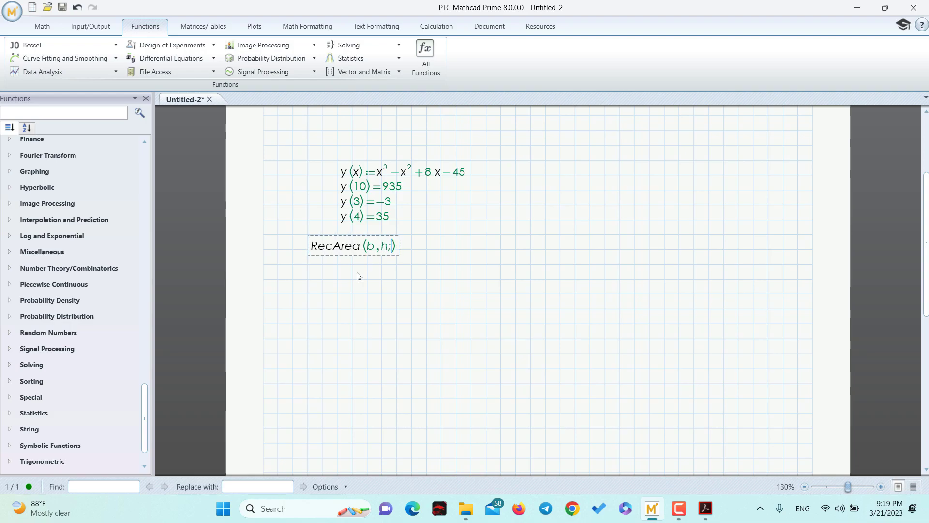
pyautogui.write(':b*h')
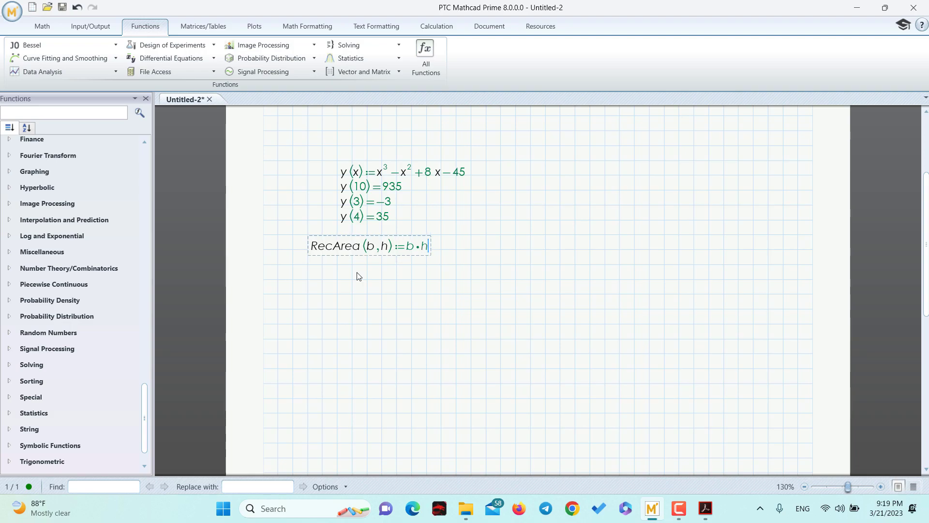
pyautogui.press('Return')
pyautogui.press('Return')
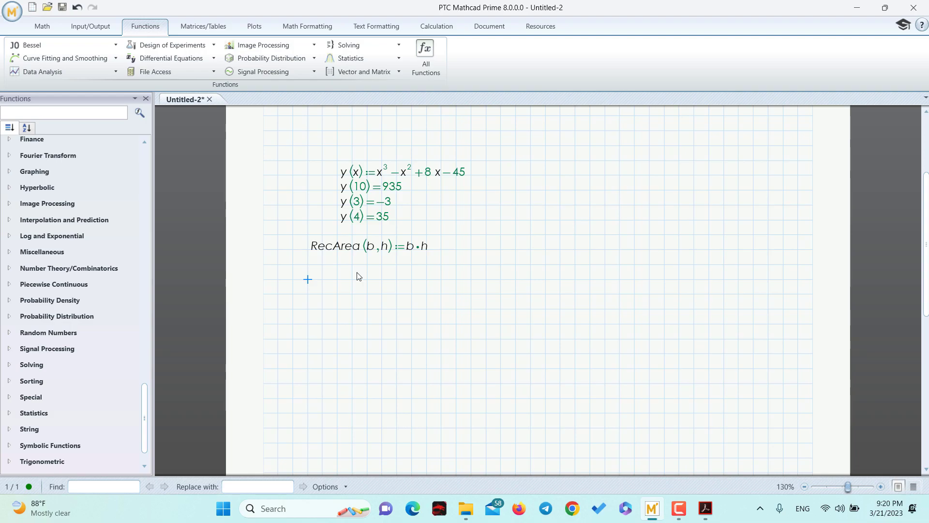
# - Evaluate RecArea(2,3) below the function definition
pyautogui.write('Rec')
pyautogui.write('Area')
pyautogui.write('(2,3)')
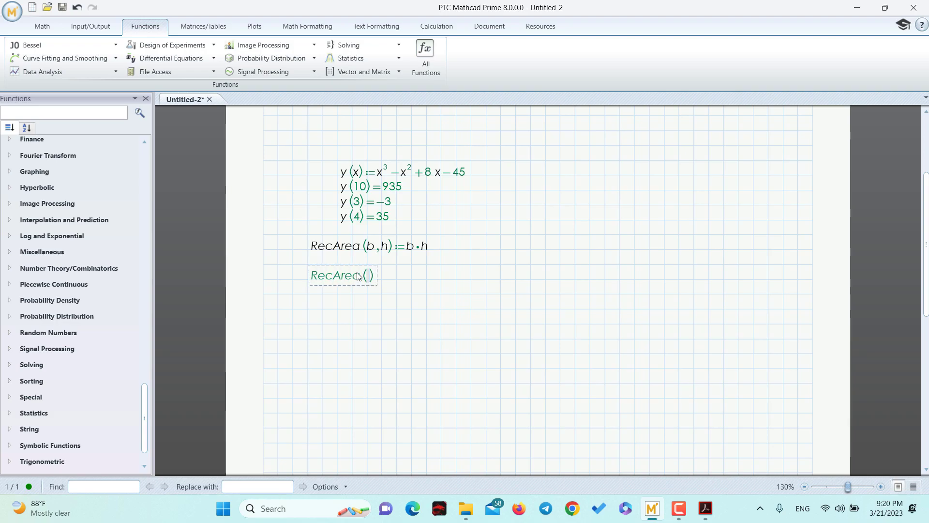
pyautogui.write('=6')
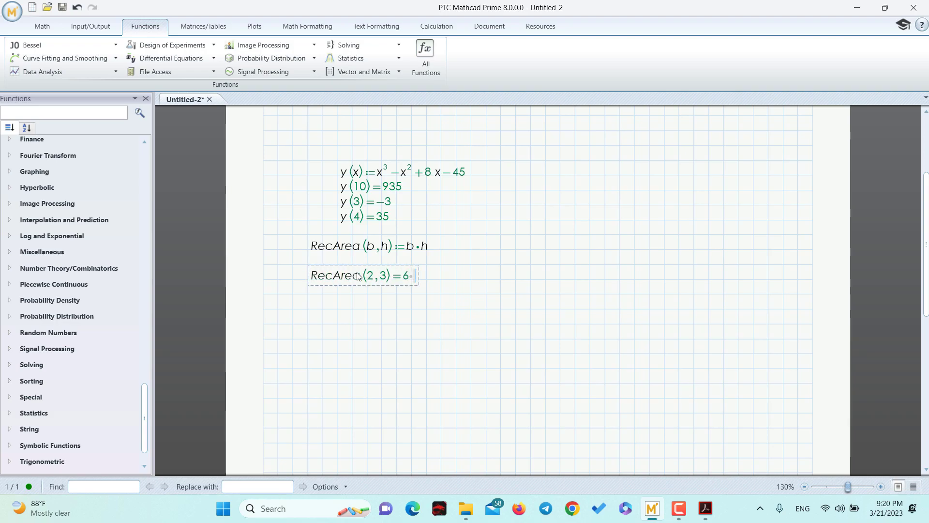
pyautogui.press('Return')
pyautogui.press('Return')
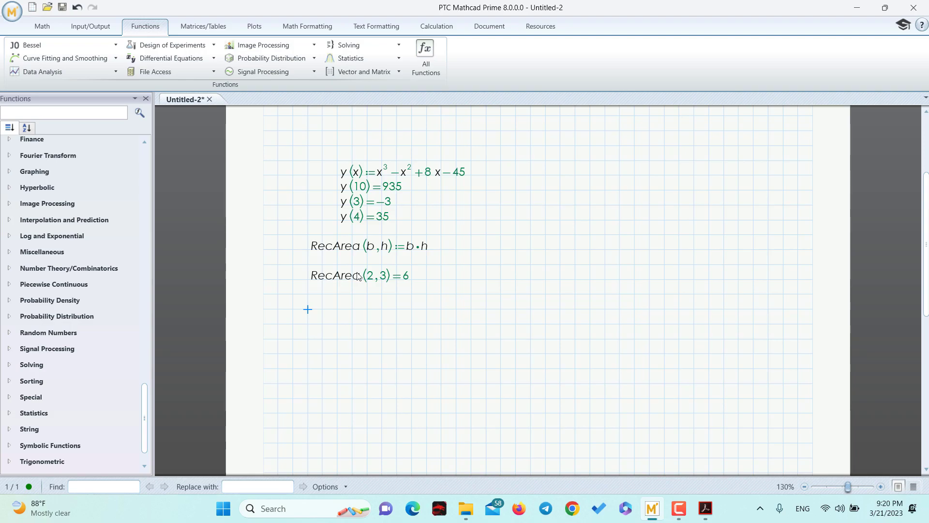
# - Define a four-argument function Happyfunction(a,b,c,d) := a^b/(b−c)·√d below the RecArea evaluation
pyautogui.write('Happyfunction(a,b,c')
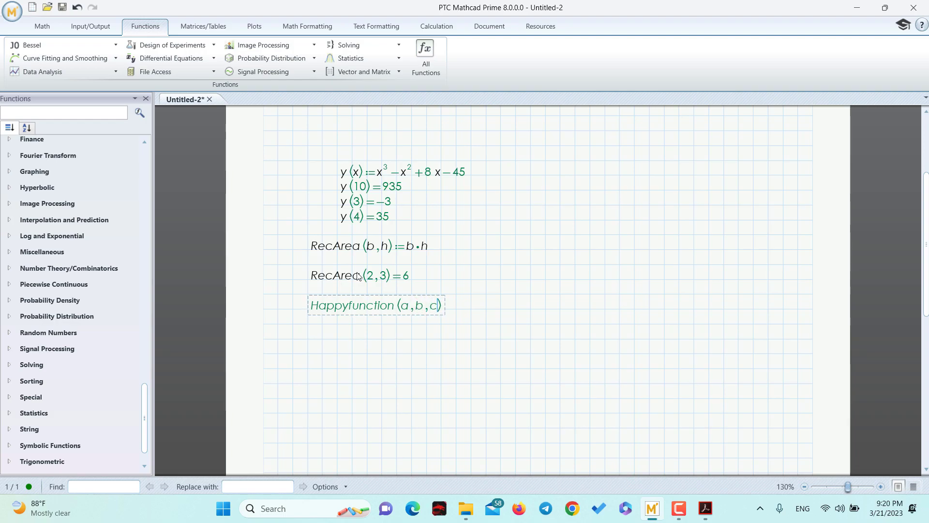
pyautogui.write(',d)')
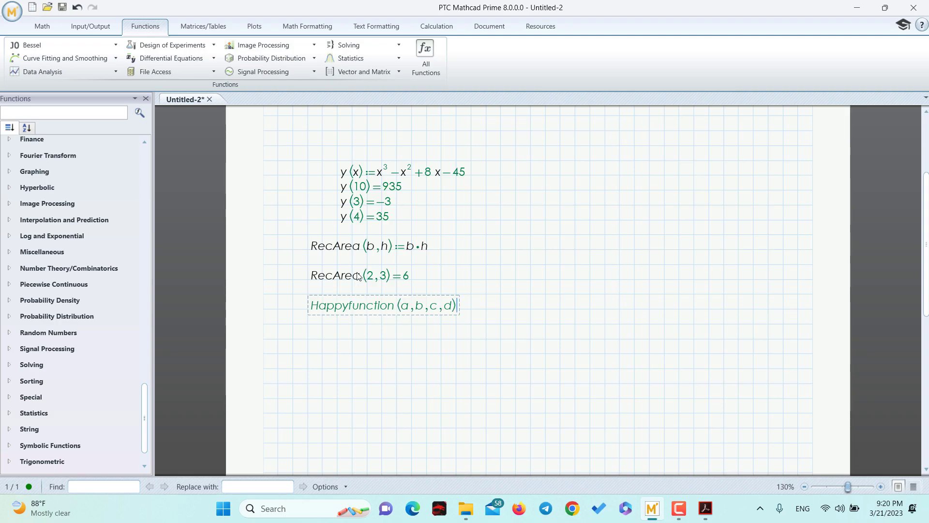
pyautogui.write(':=a')
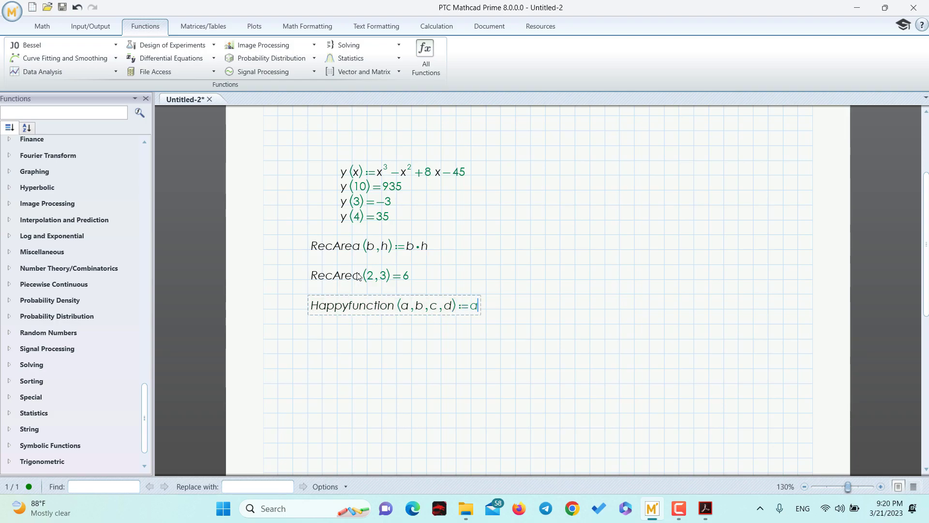
pyautogui.write('^b')
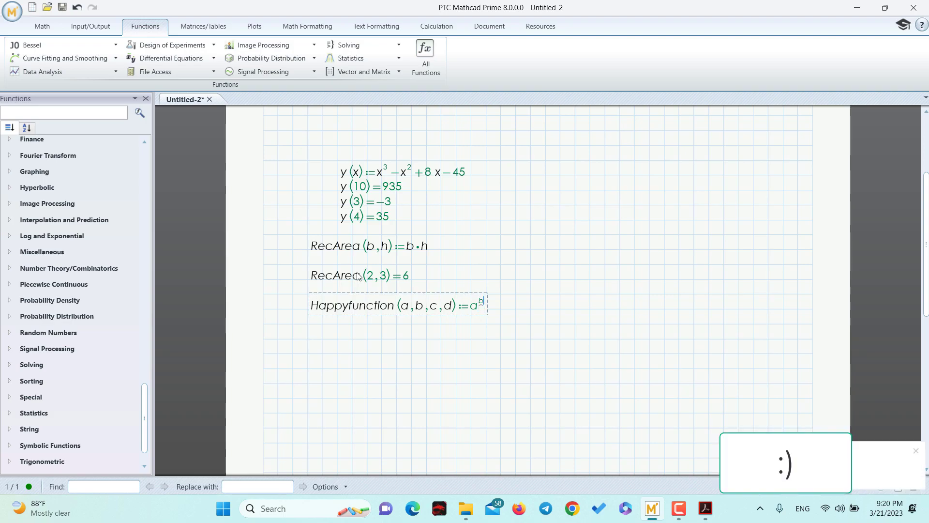
pyautogui.press('space')
pyautogui.write('/(')
pyautogui.write('b')
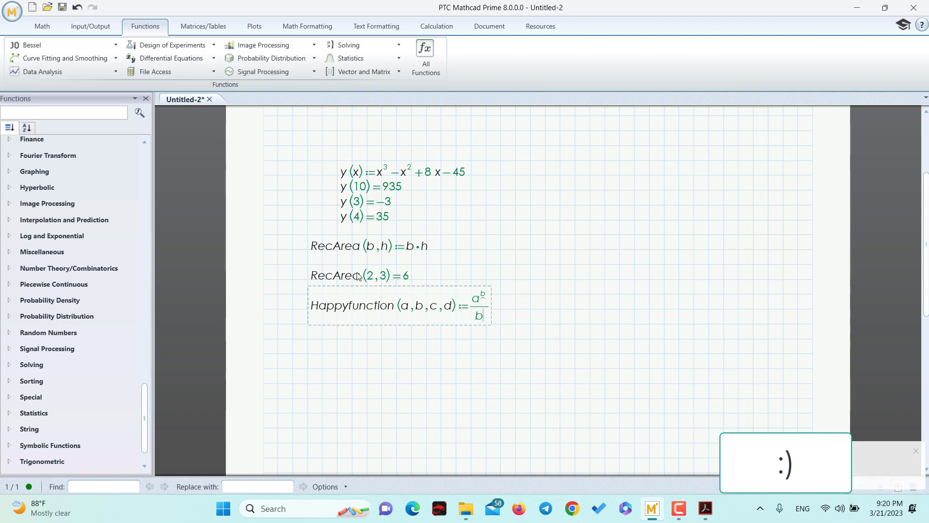
pyautogui.write('-c')
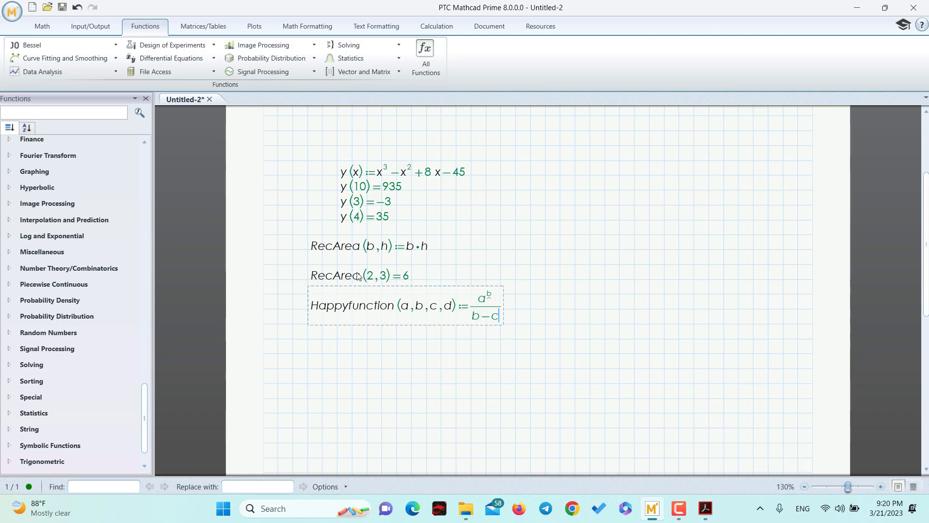
pyautogui.press('space')
pyautogui.write('*')
pyautogui.hotkey('ctrl', '\\')
pyautogui.write('d')
pyautogui.click(546, 354)
# - Evaluate Happyfunction(1,2,3,4) below the function definition
pyautogui.click(370, 363)
pyautogui.scroll(-1, 368, 359)
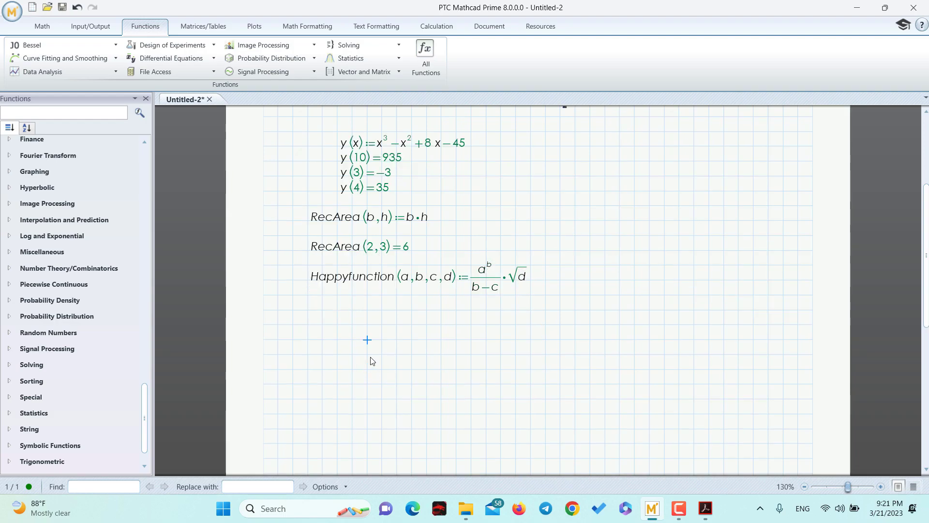
pyautogui.click(317, 326)
pyautogui.click(335, 326)
pyautogui.write('Happyfunction (')
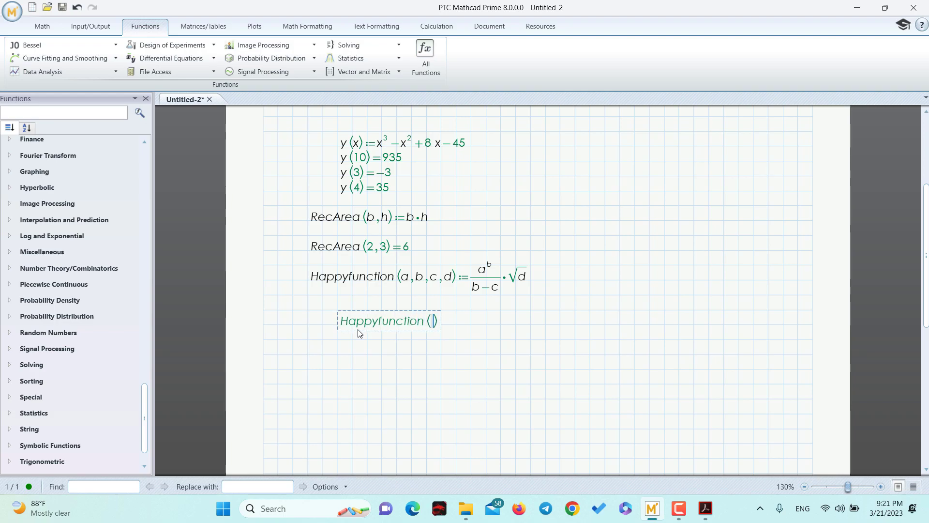
pyautogui.write('1,2,3,4)=-2')
pyautogui.click(649, 354)
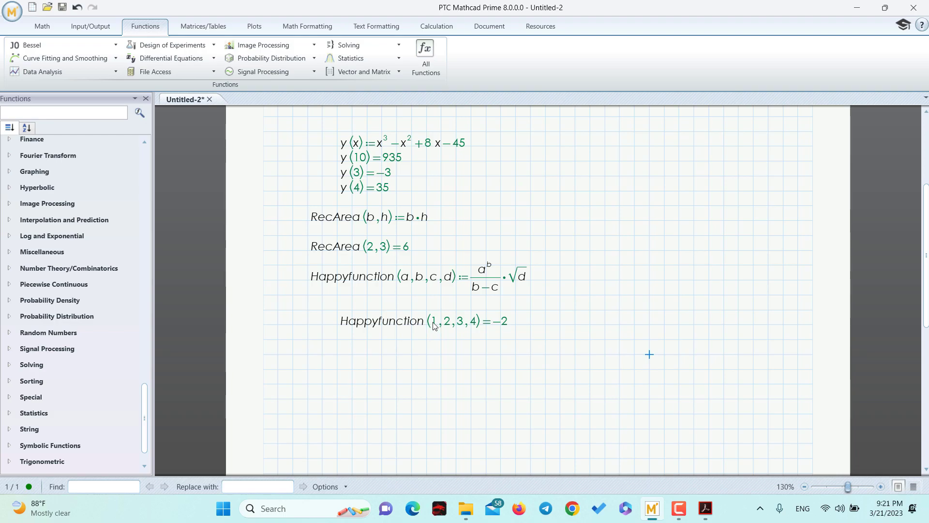
pyautogui.moveTo(434, 322); pyautogui.dragTo(475, 331)
pyautogui.click(462, 349)
pyautogui.moveTo(435, 323); pyautogui.dragTo(474, 330)
pyautogui.click(460, 353)
pyautogui.click(448, 327)
pyautogui.click(435, 323)
# - Define the variables j1 := 1, j2 := 2, j3 := 3 and j4 := 4 in a column below the Happyfunction evaluation
pyautogui.click(397, 369)
pyautogui.scroll(-1, 414, 366)
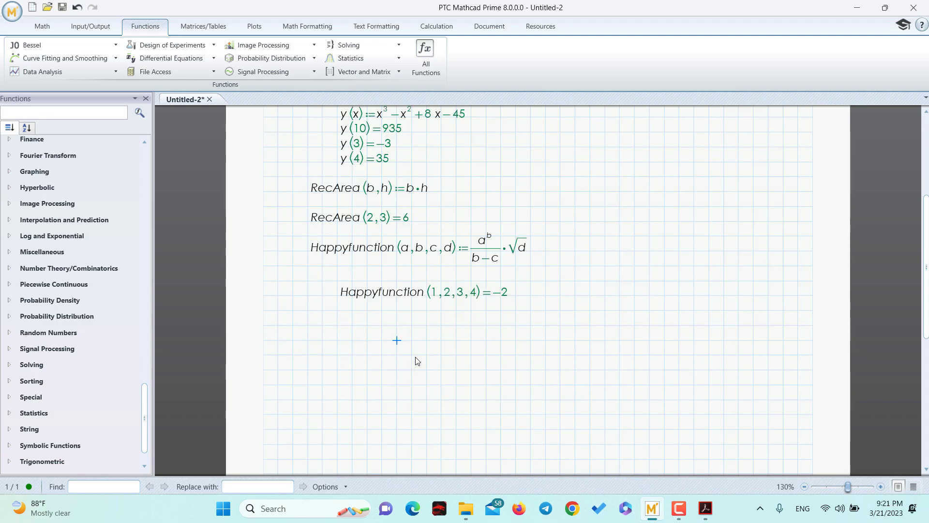
pyautogui.click(382, 341)
pyautogui.write('j1:=1')
pyautogui.press('Return')
pyautogui.write('j2:=2')
pyautogui.press('Return')
pyautogui.write('j3:3')
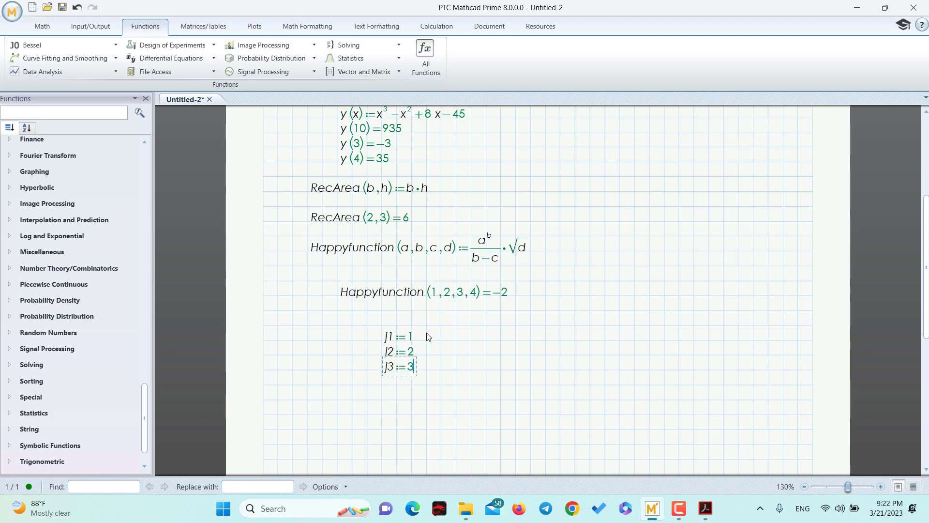
pyautogui.press('Return')
pyautogui.write('j4:4')
pyautogui.press('Return')
# - Evaluate Happyfunction(j1,j2,j3,j4) below the variable definitions
pyautogui.press('Down')
pyautogui.press('Left')
pyautogui.press('Left')
pyautogui.press('Left')
pyautogui.moveTo(369, 322); pyautogui.dragTo(443, 409)
pyautogui.click(337, 415)
pyautogui.write('Happy')
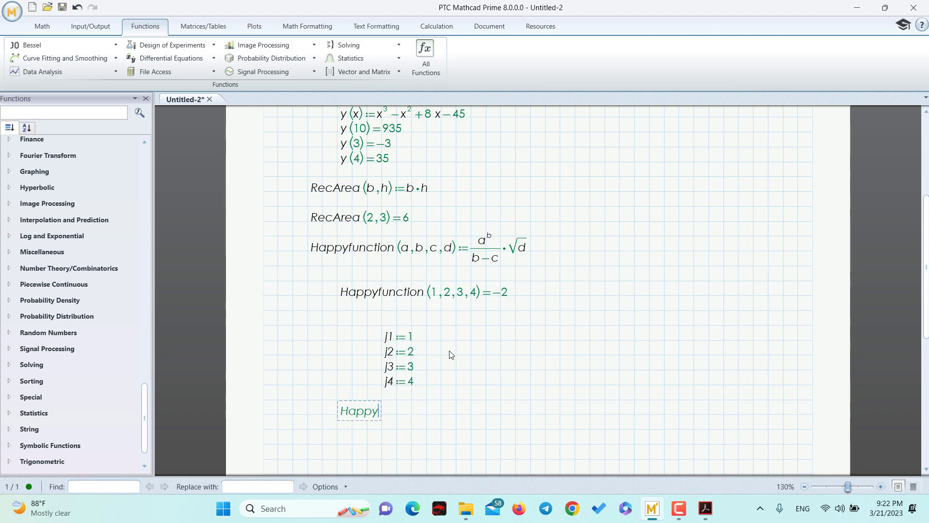
pyautogui.write('function ')
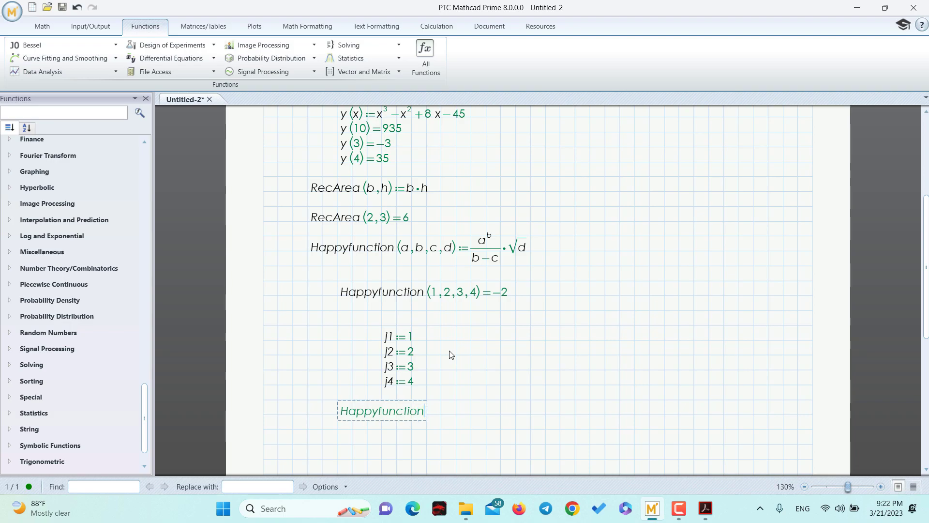
pyautogui.write('j1;')
pyautogui.press('BackSpace')
pyautogui.press('BackSpace')
pyautogui.press('BackSpace')
pyautogui.press('BackSpace')
pyautogui.write('(j1 ,j2 ,j3 ,j4) =')
pyautogui.moveTo(560, 291); pyautogui.dragTo(411, 423)
pyautogui.click(531, 370)
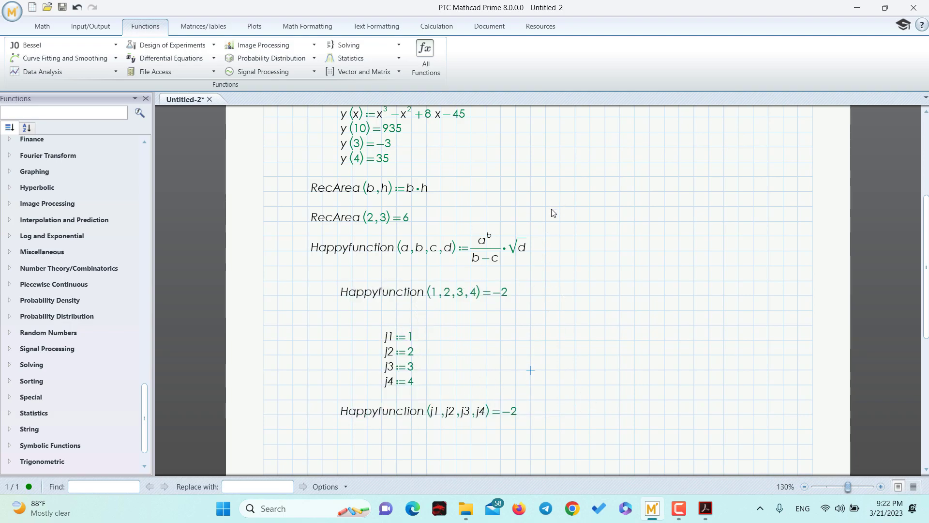